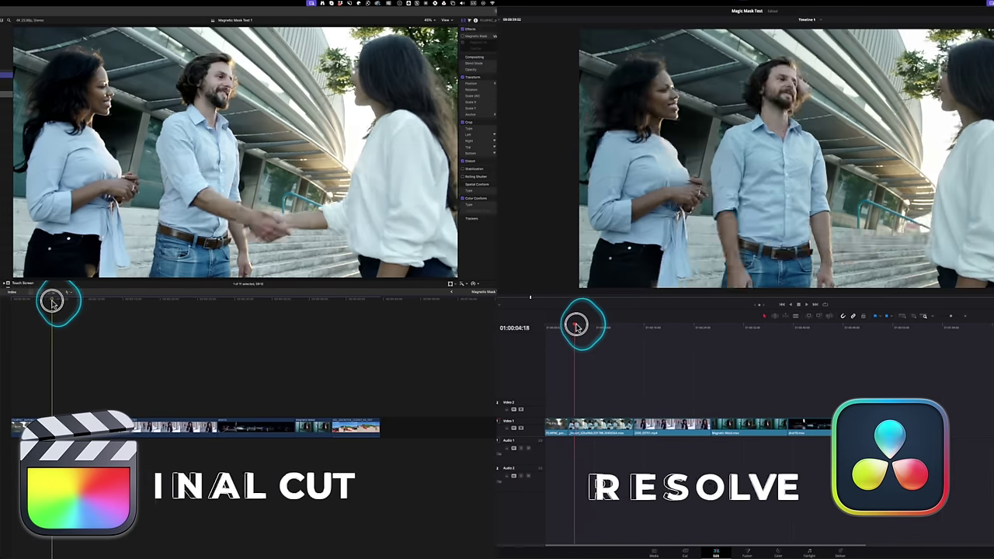
Step: Scrub through the Magnetic Mask Test 1 timeline, then return the playhead near its opening clips
drag(576, 326, 680, 332)
drag(272, 317, 344, 321)
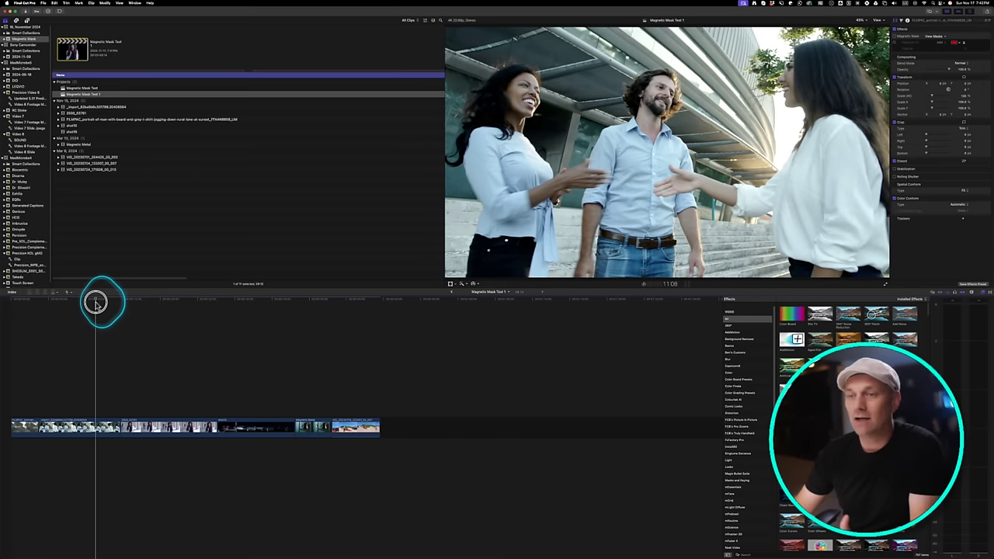
Step: Add a Magnetic Mask to the runner clip, pick the runner as subject, analyze, and confirm
drag(93, 300, 314, 322)
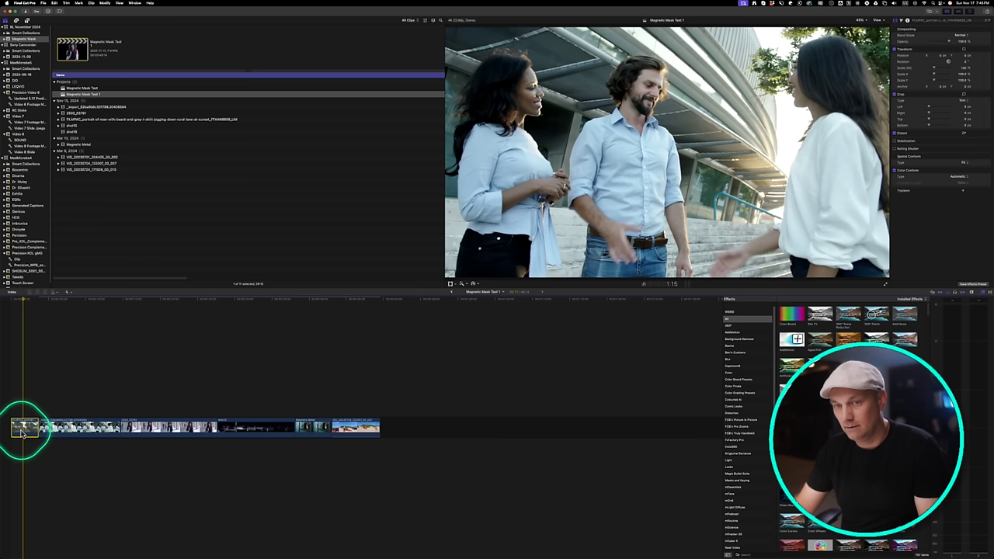
click(464, 285)
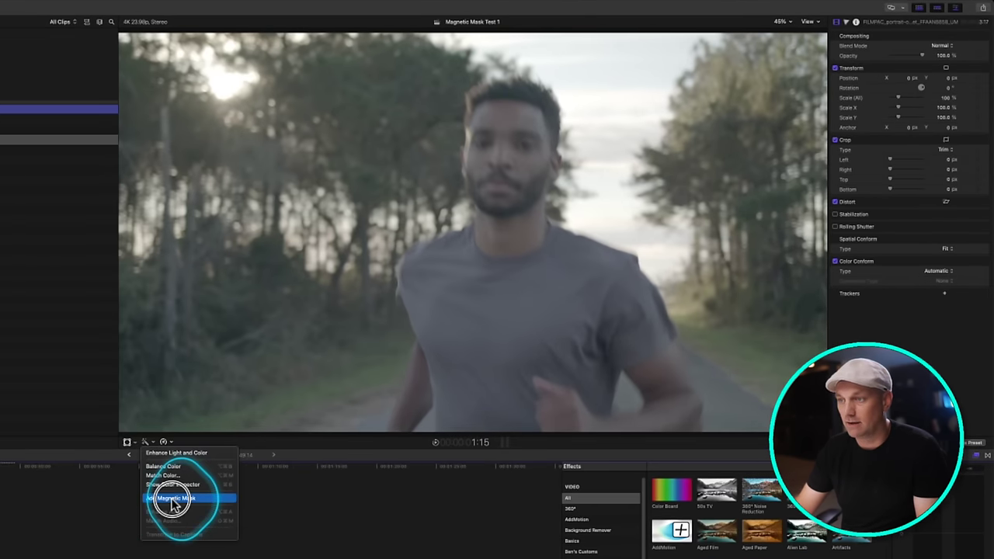
click(171, 503)
click(510, 121)
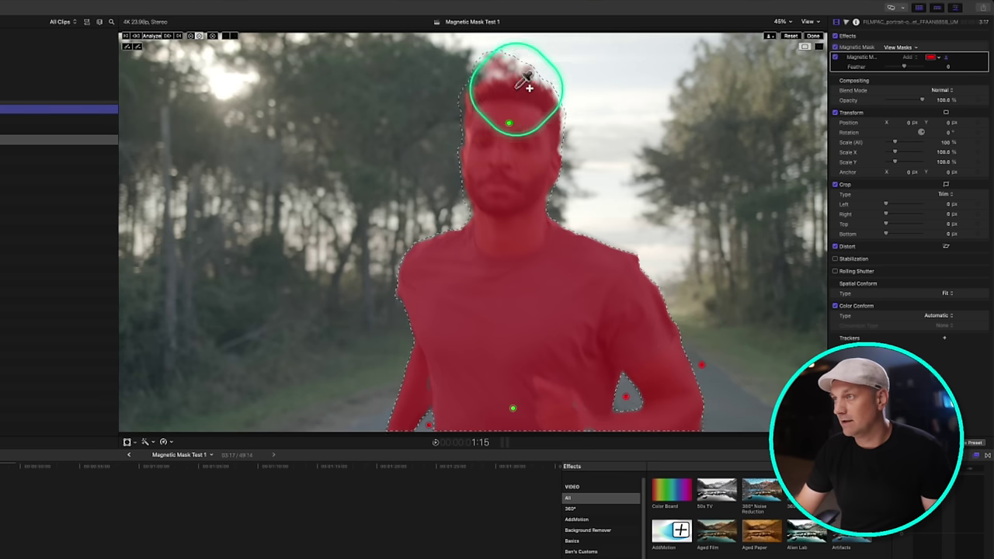
click(153, 37)
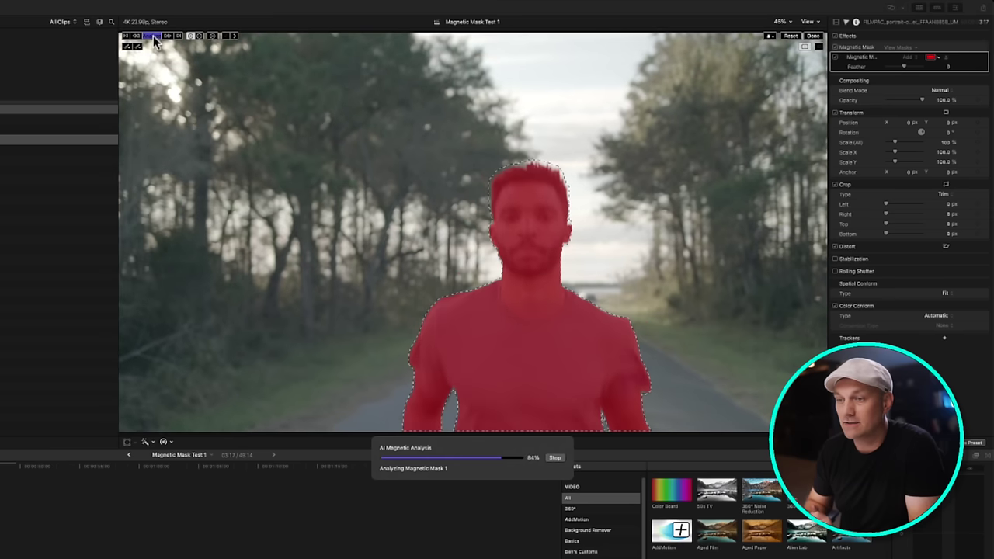
click(813, 37)
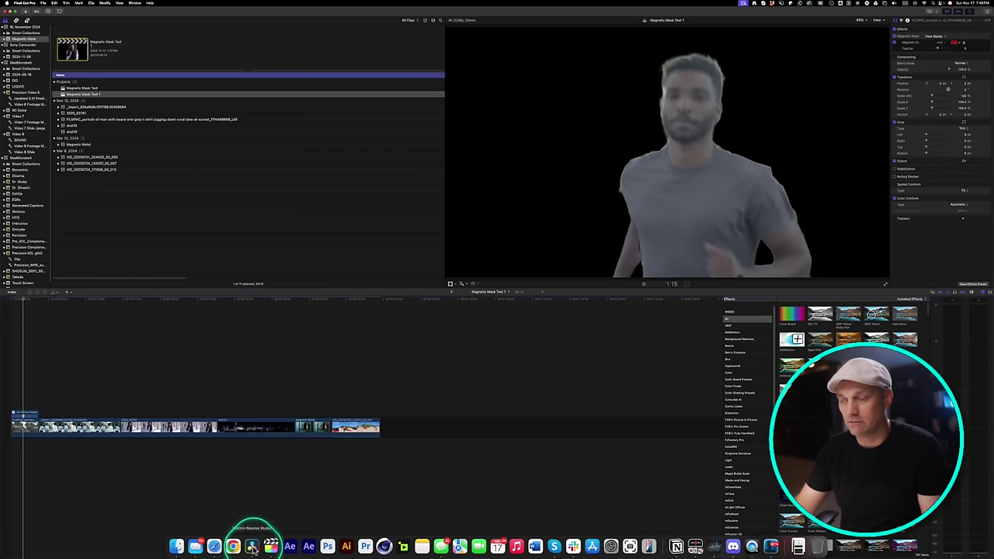
Step: In Resolve's Color page, paint a Magic Mask stroke on the runner, track it forward, and play back
click(253, 548)
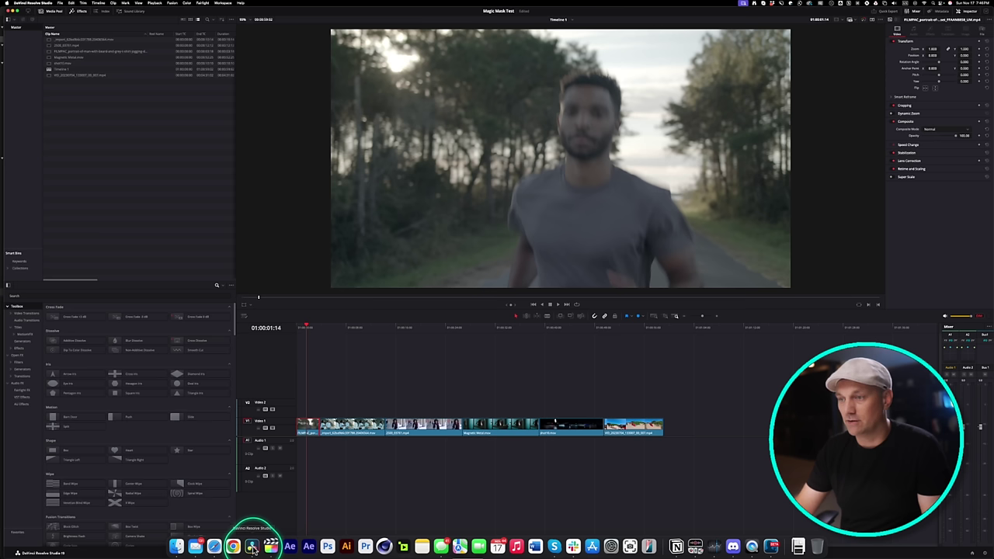
click(344, 431)
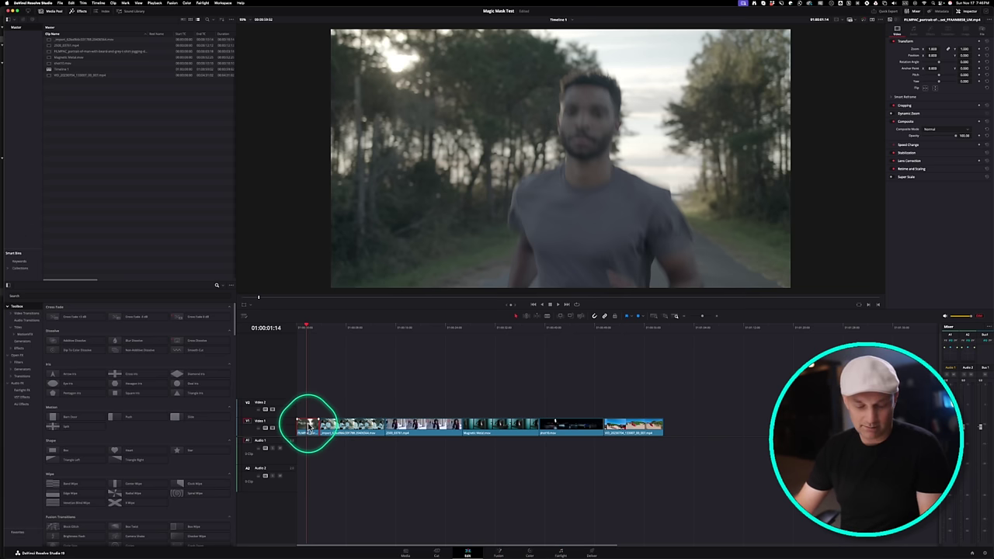
click(531, 553)
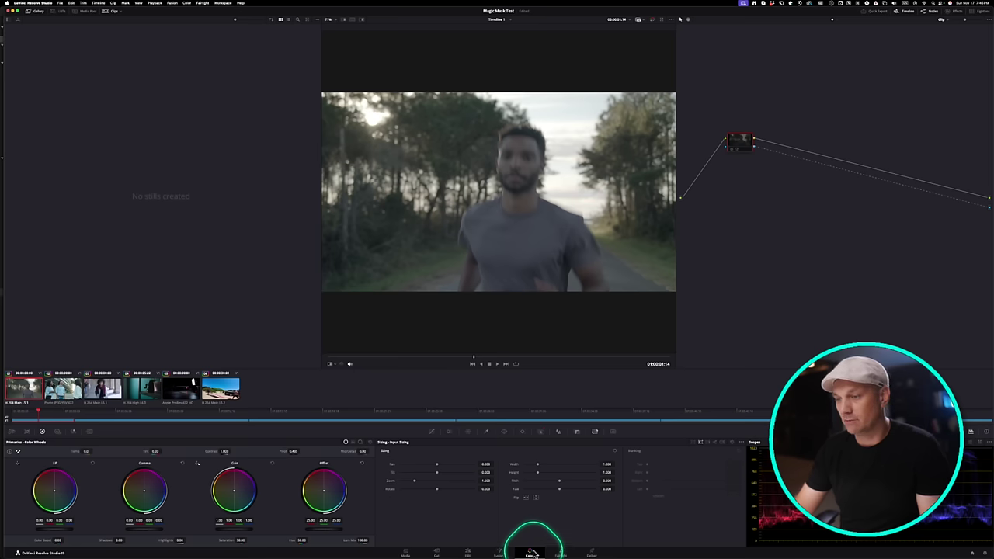
click(542, 434)
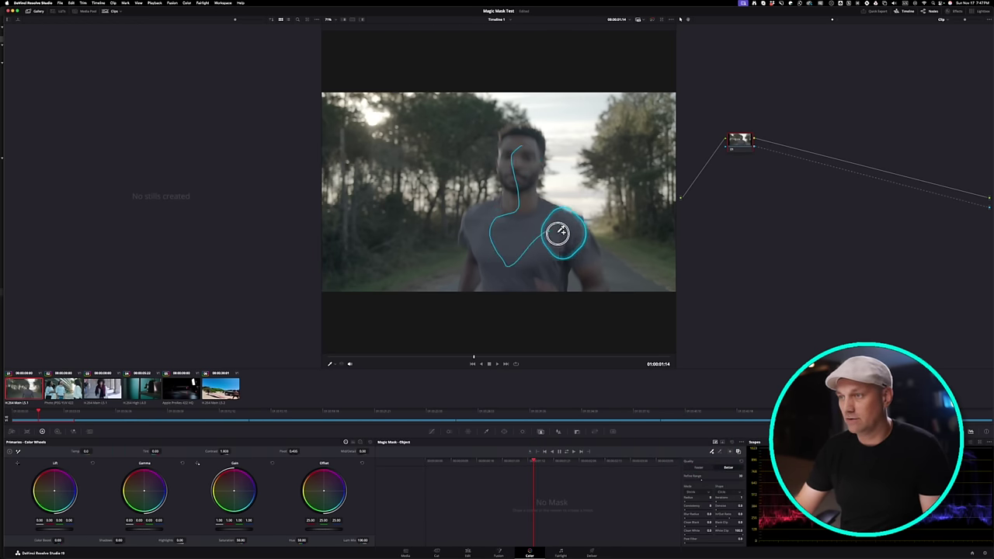
drag(581, 261, 581, 267)
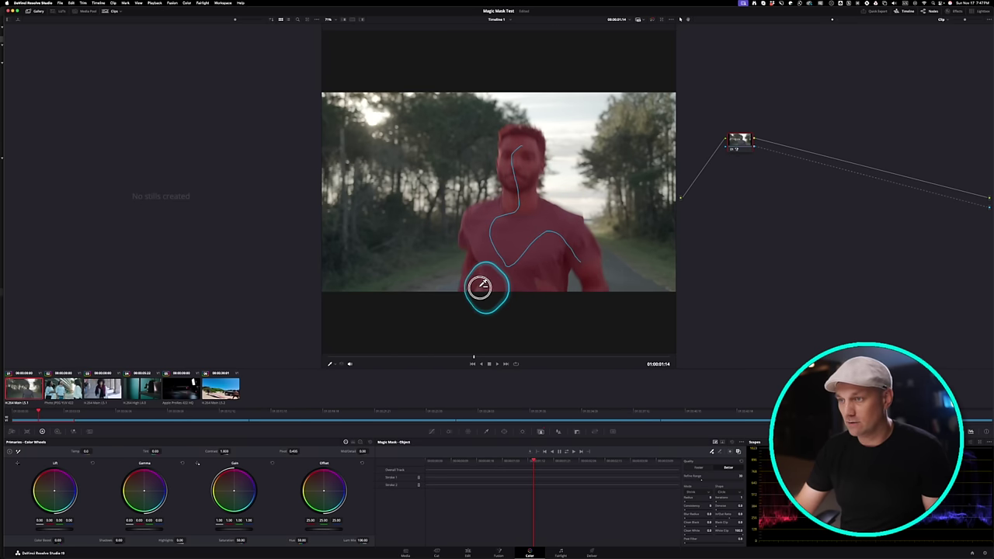
click(567, 454)
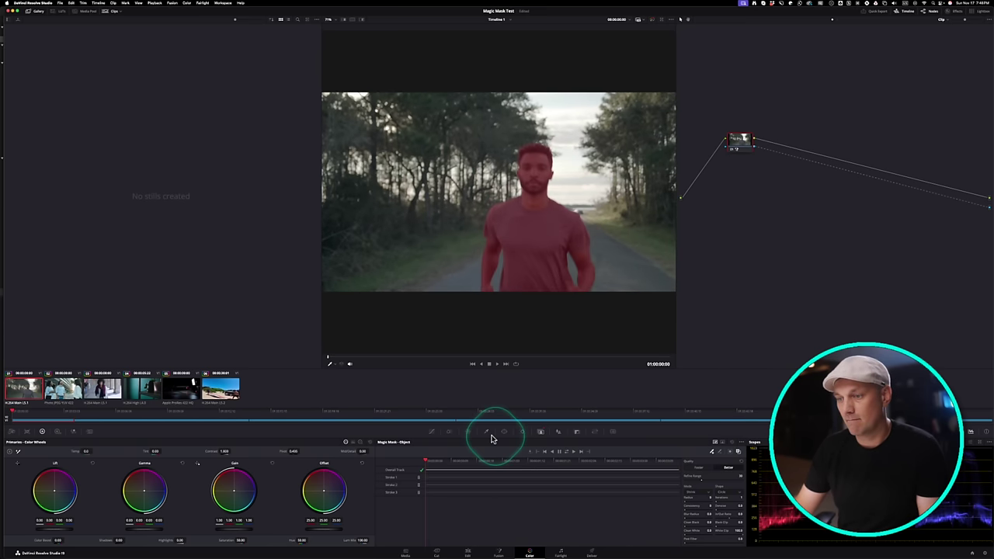
key(space)
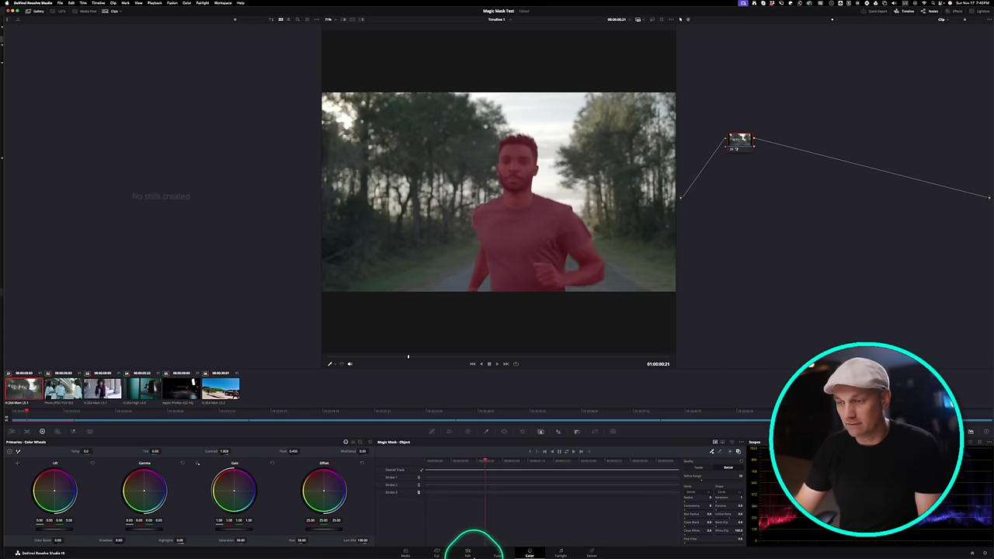
Step: Add an alpha output to the Color page node graph and connect the runner's masked node
click(468, 554)
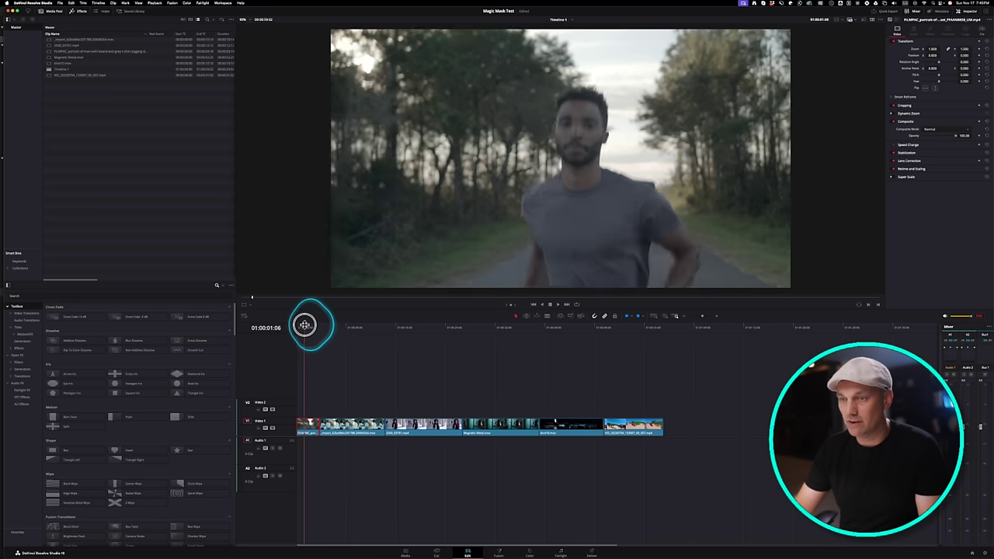
click(531, 552)
click(740, 183)
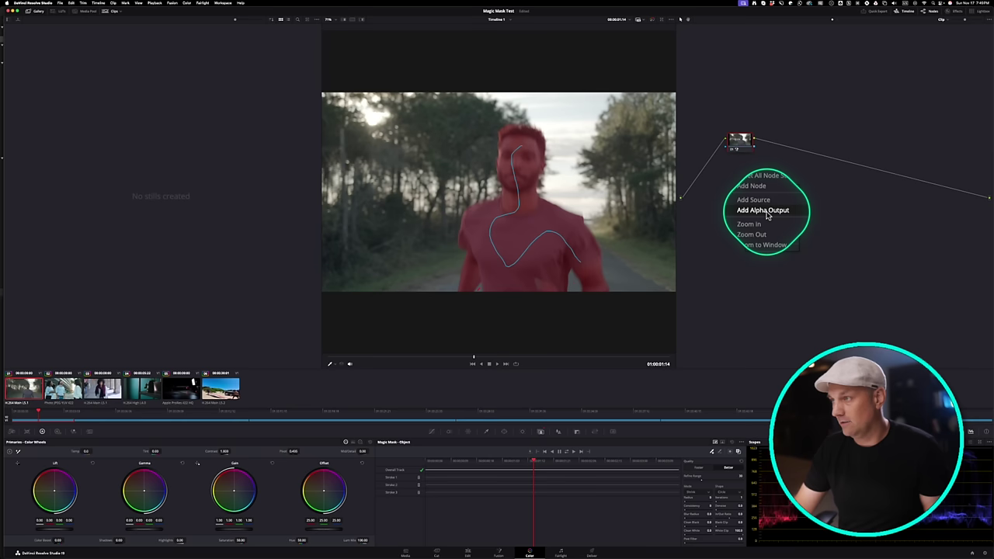
click(765, 212)
click(753, 148)
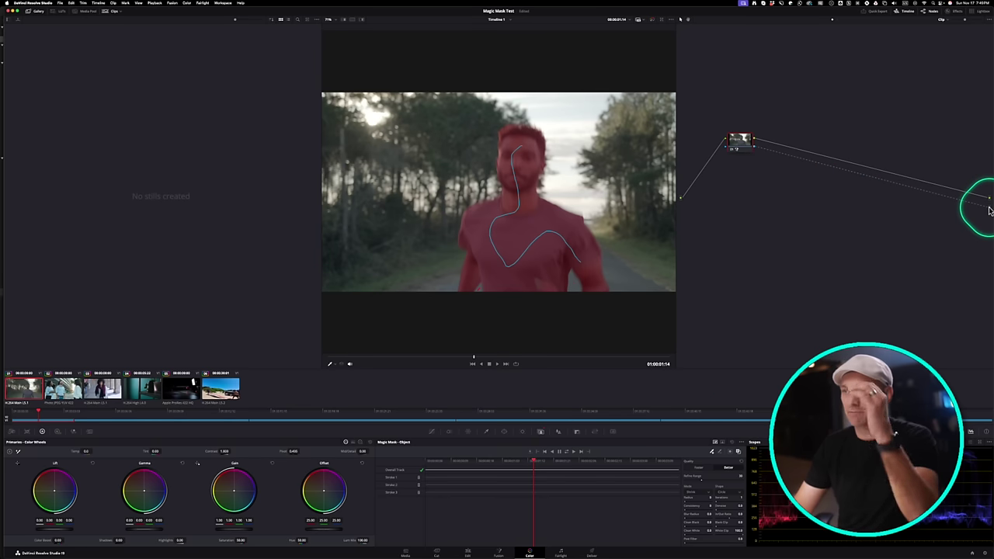
Step: Check the runner isolated on black on the Edit page, then return to Final Cut Pro
click(467, 553)
drag(311, 330, 312, 328)
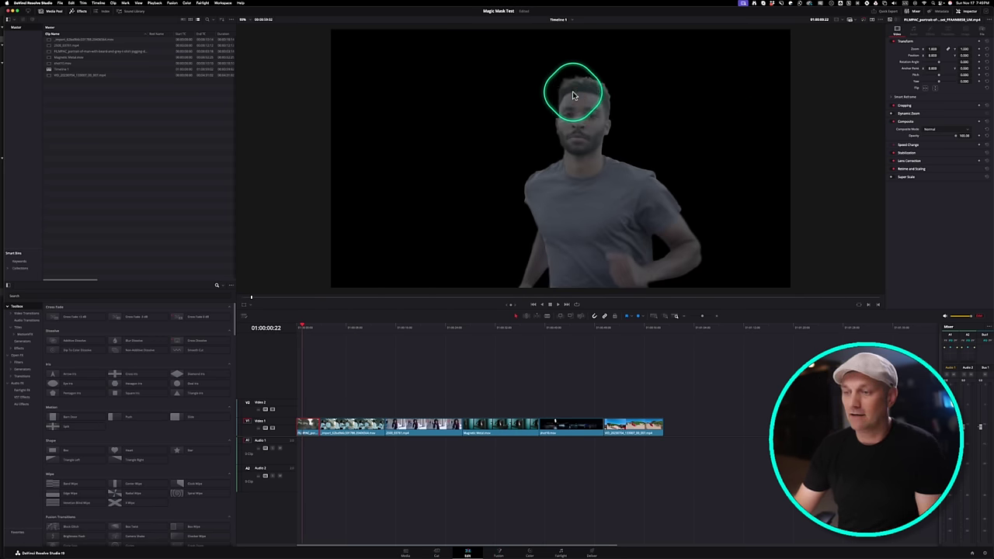
mouse_move(494, 554)
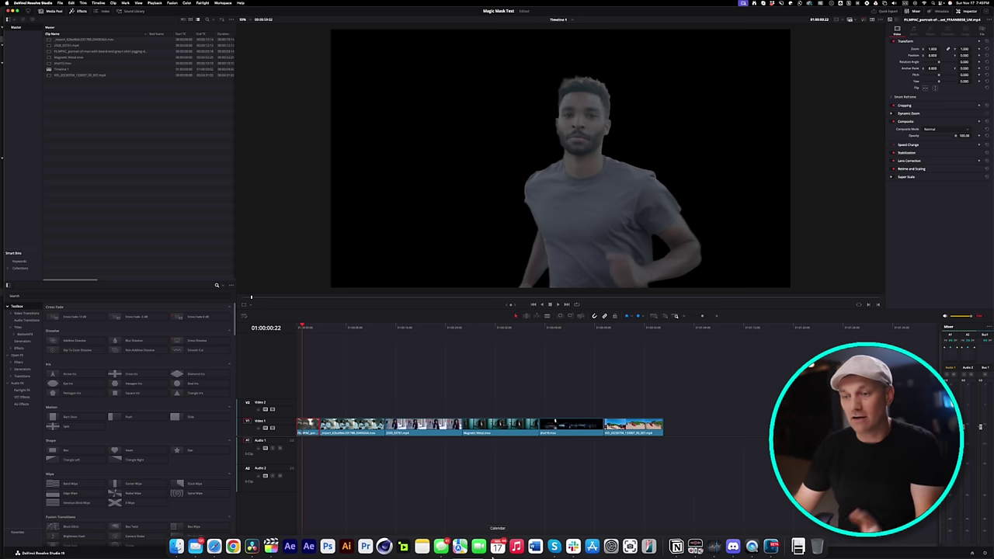
click(271, 547)
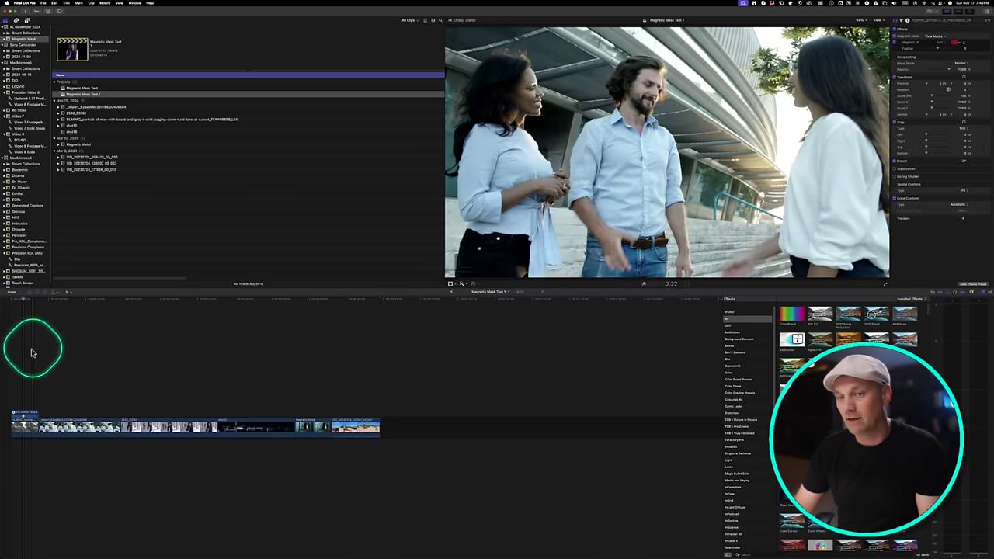
Step: Brush-refine the runner's Magnetic Mask around his hair, toggling the overlay to check the isolation
key(space)
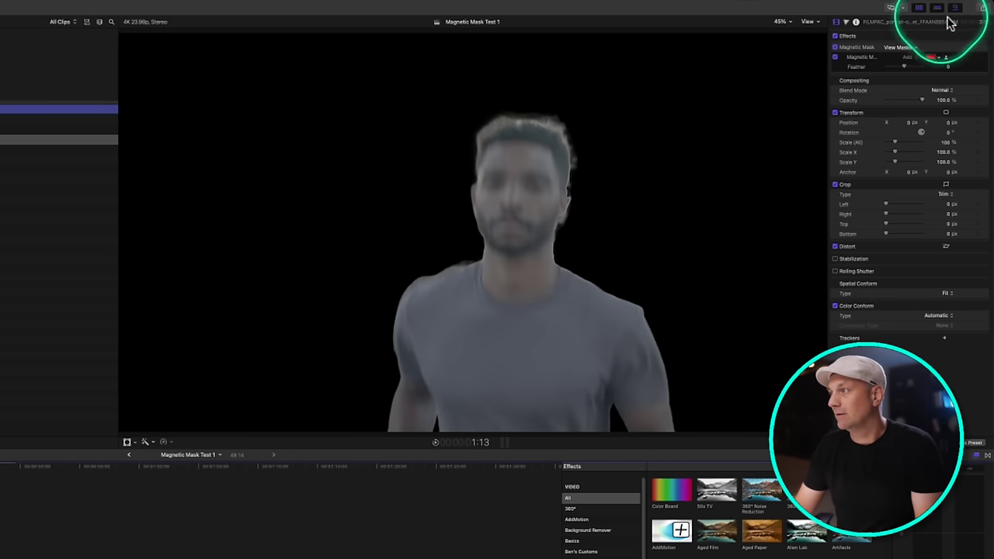
click(857, 47)
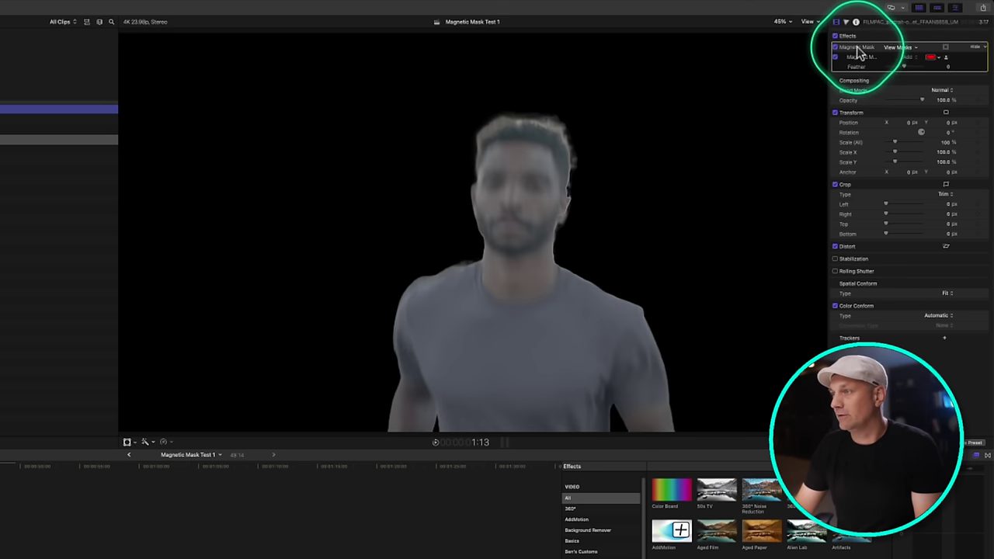
click(947, 59)
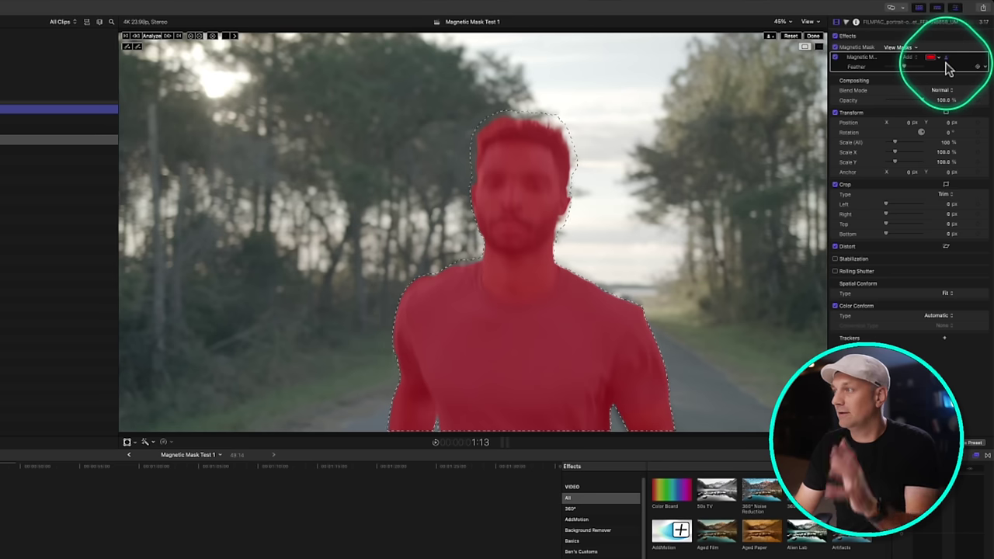
click(137, 47)
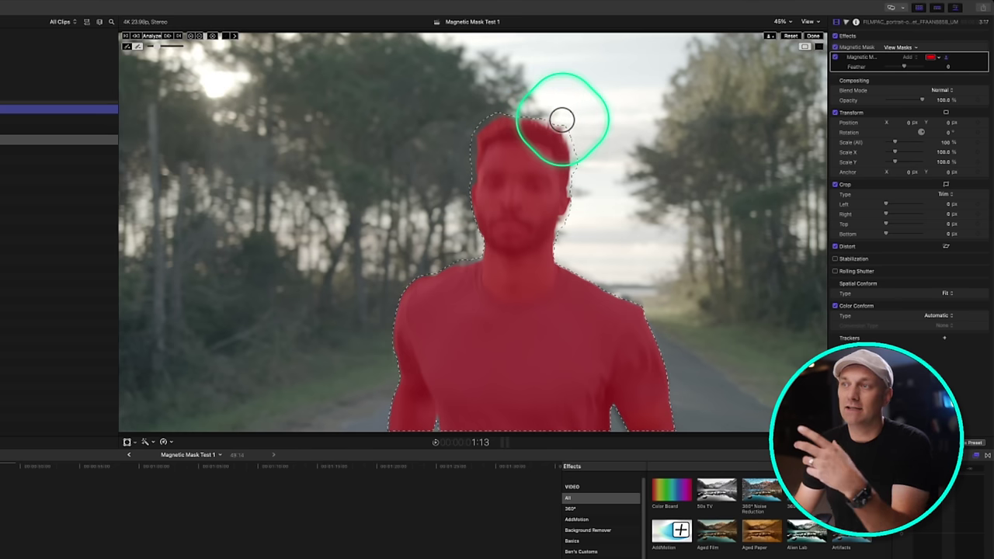
click(947, 62)
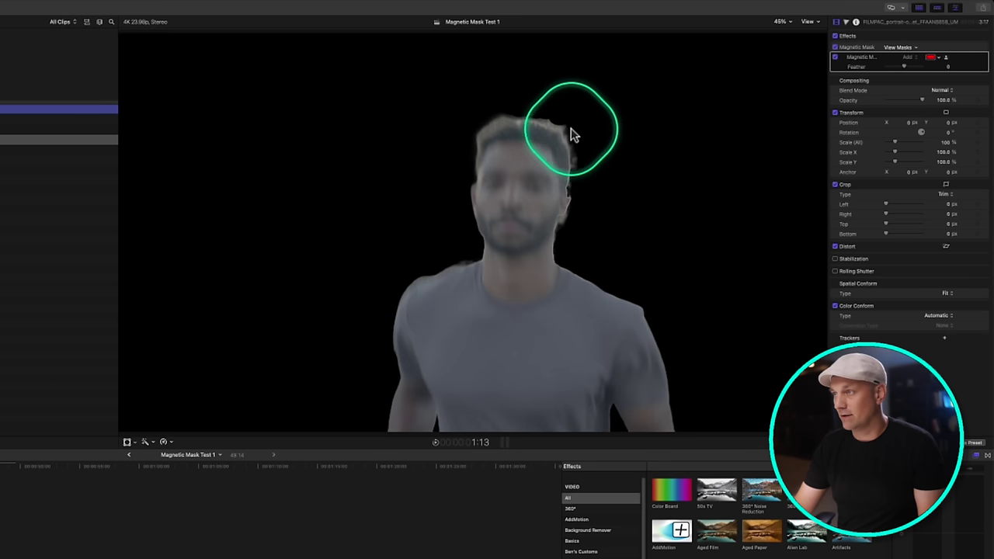
click(946, 59)
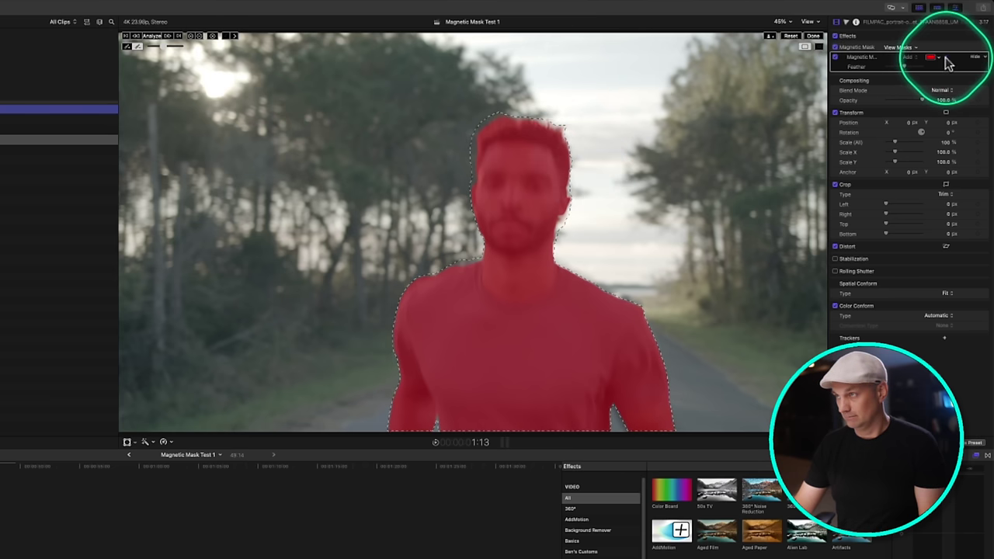
click(907, 67)
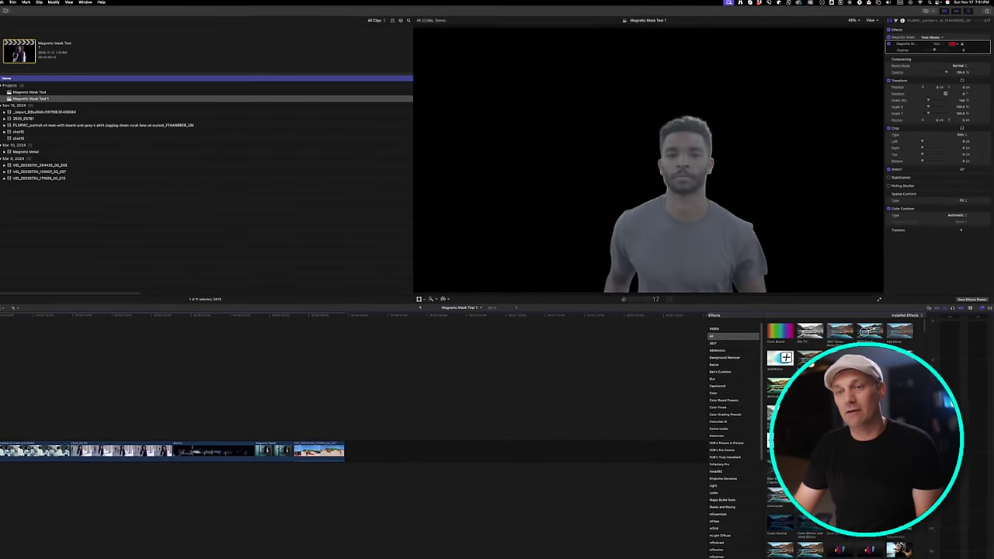
click(19, 302)
Step: On Resolve's Color page, track the runner's Magic Mask forward through the clip
mouse_move(361, 553)
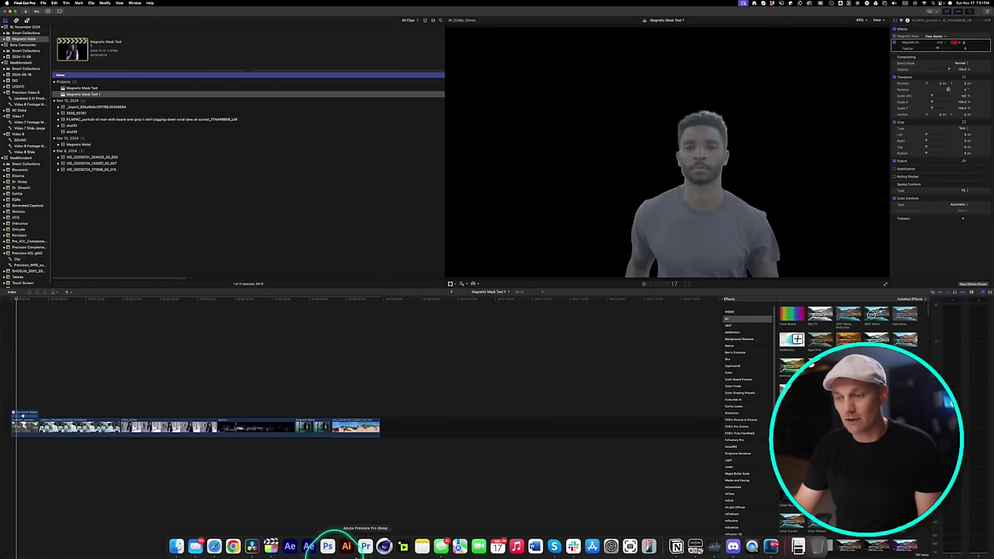
click(252, 548)
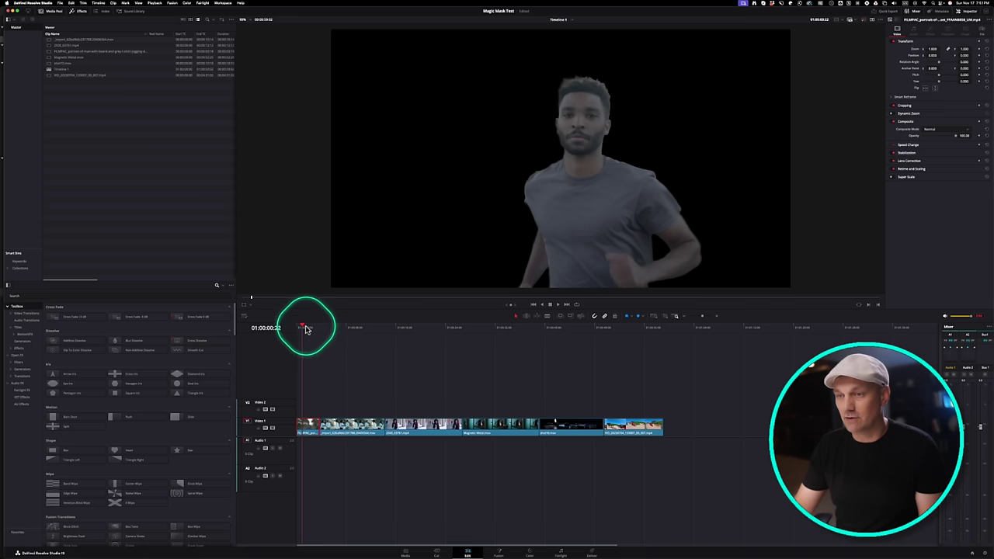
key(shift+6)
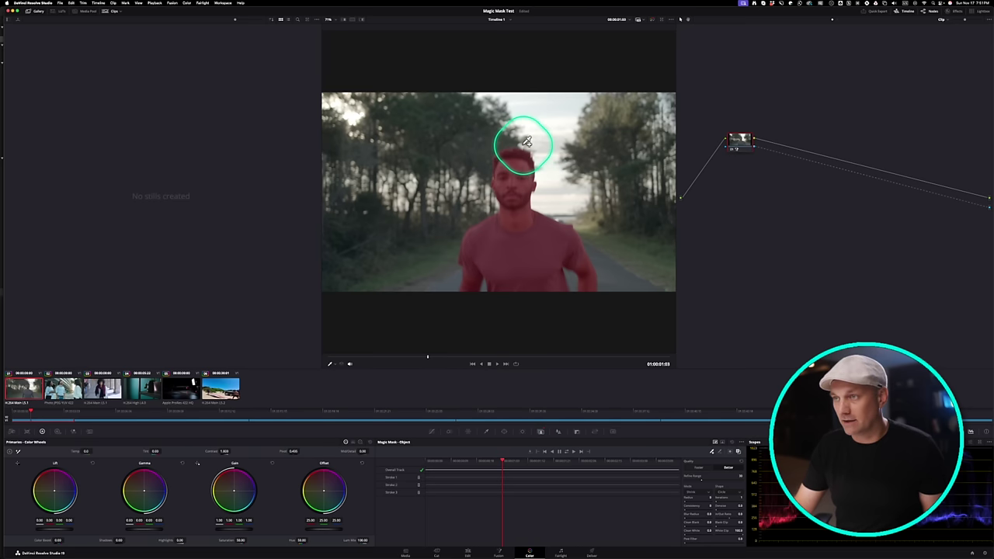
click(567, 456)
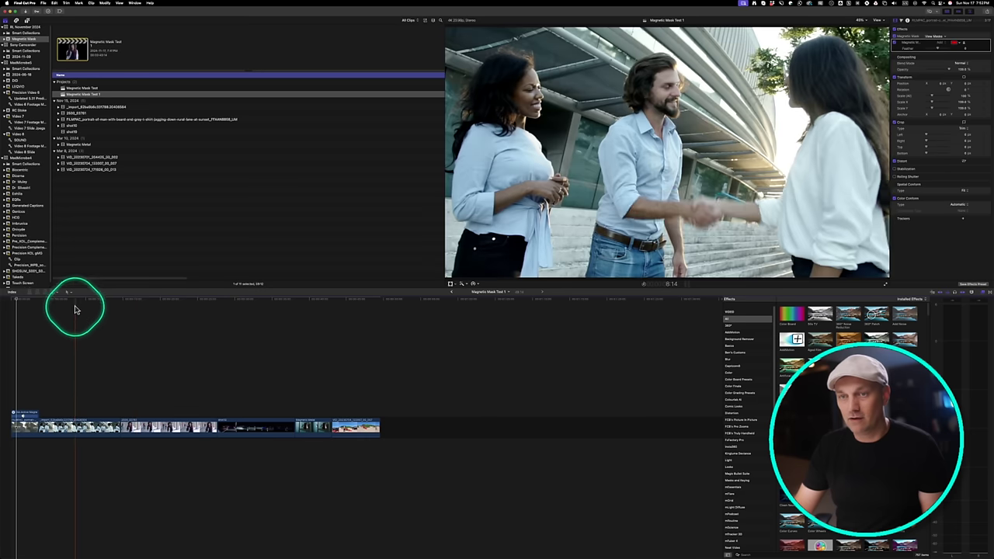
Step: Select and play the handshake clip, then open its Magnetic Mask for editing
click(89, 428)
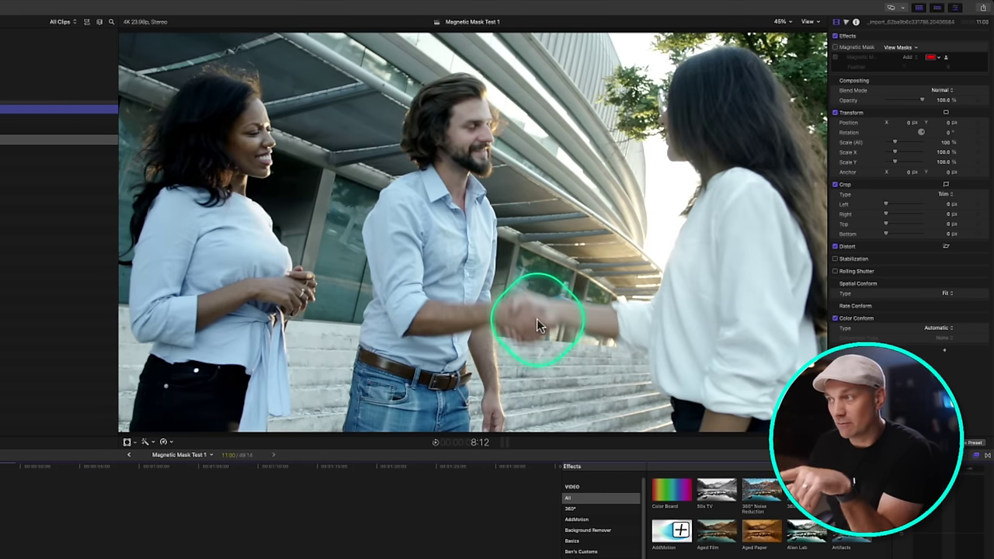
key(space)
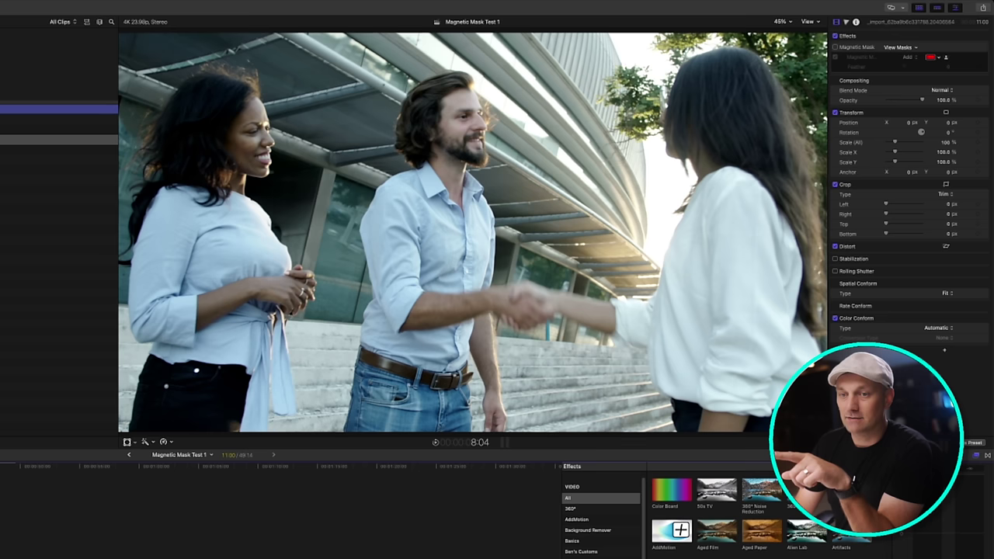
click(862, 45)
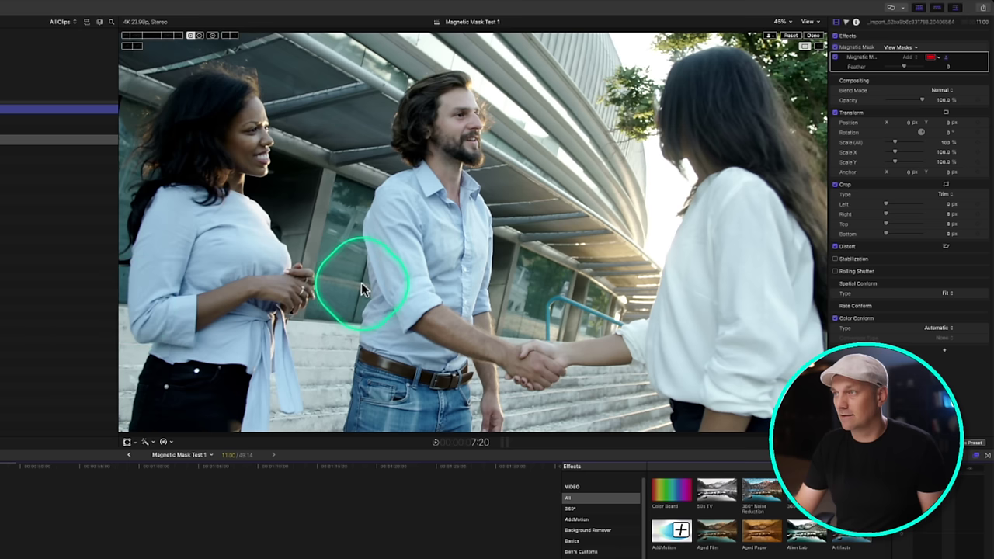
Step: Stroke the bearded man, add his arm and jeans, subtract the area by his sleeve, then analyze
drag(459, 120, 450, 262)
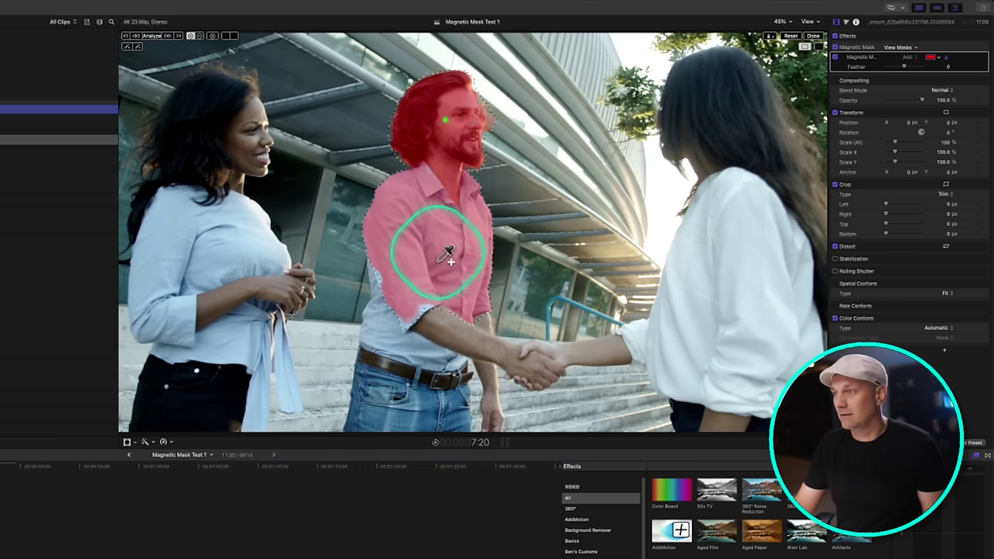
click(446, 320)
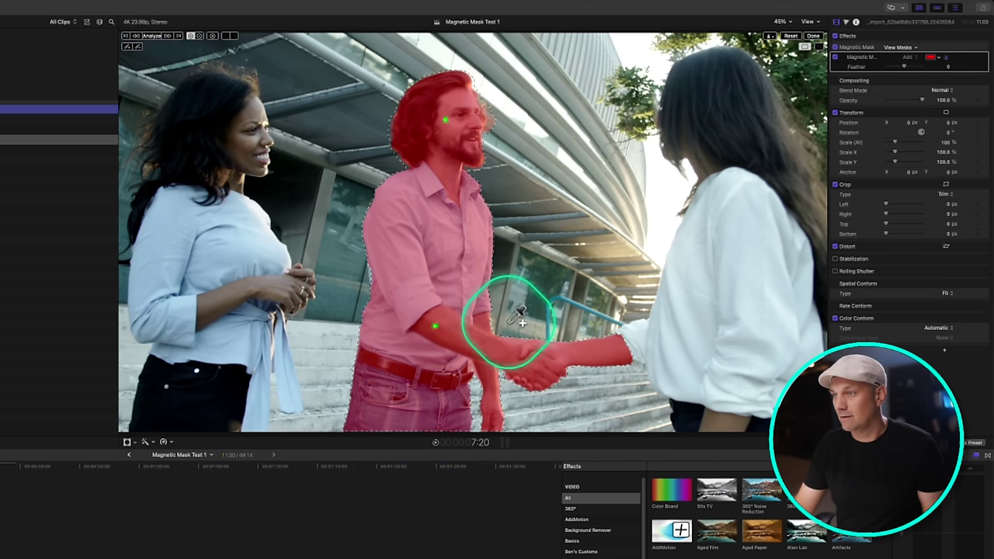
alt+click(365, 288)
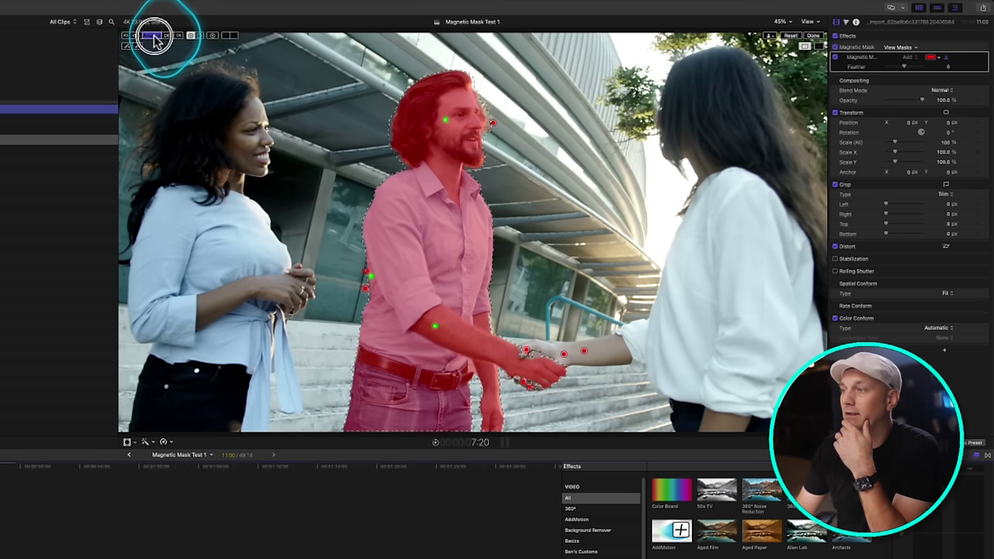
click(152, 36)
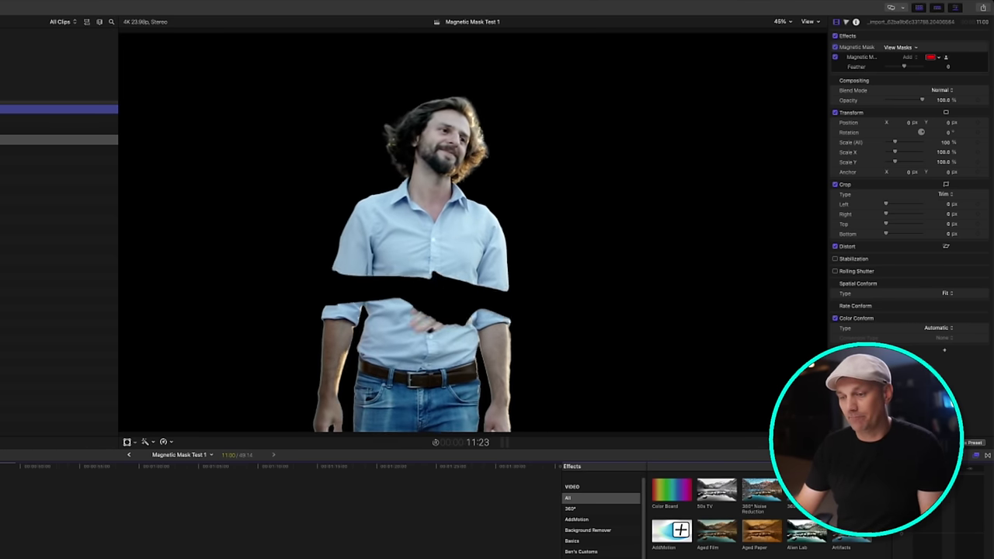
Step: In Resolve, scrub to the handshake, paint a Magic Mask stroke on the bearded man, and track it
click(320, 332)
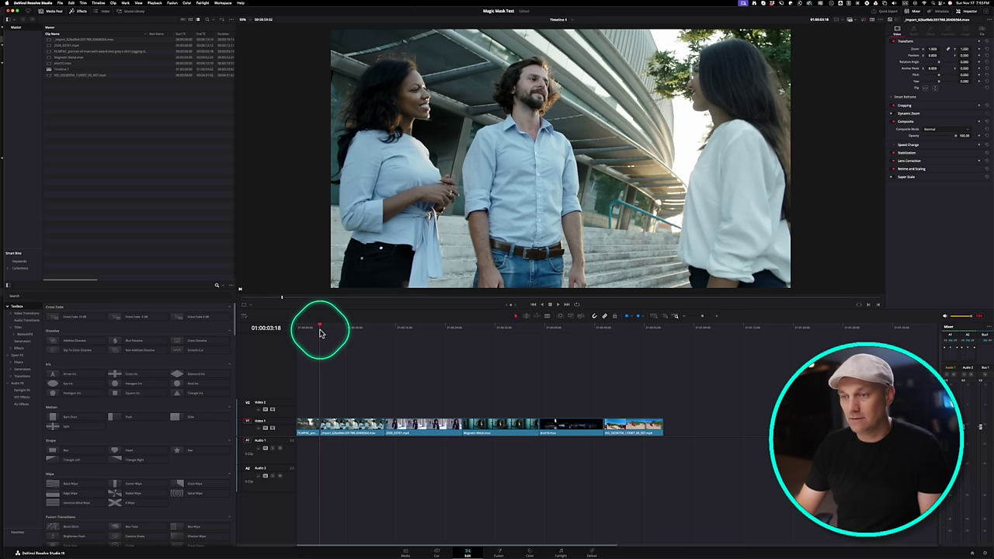
drag(337, 320, 349, 327)
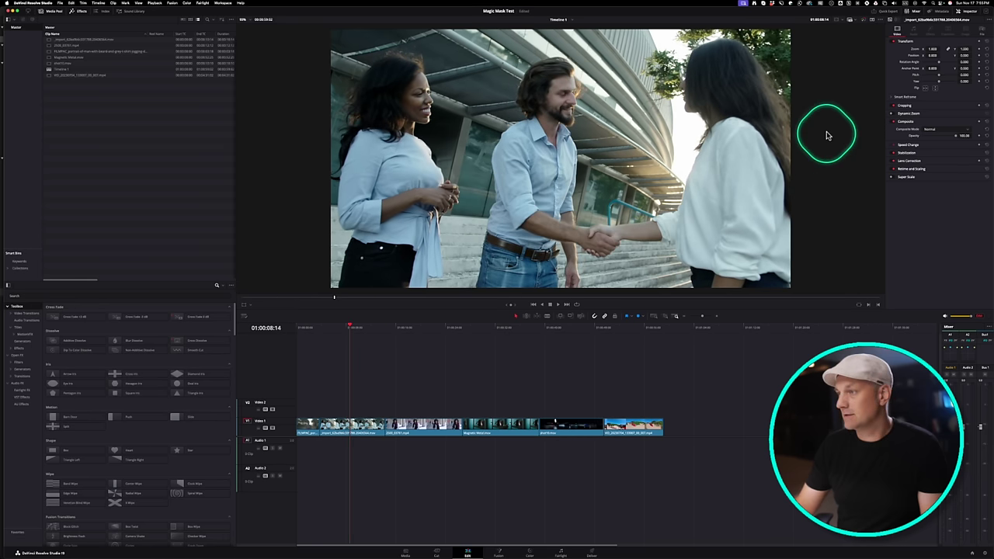
click(530, 553)
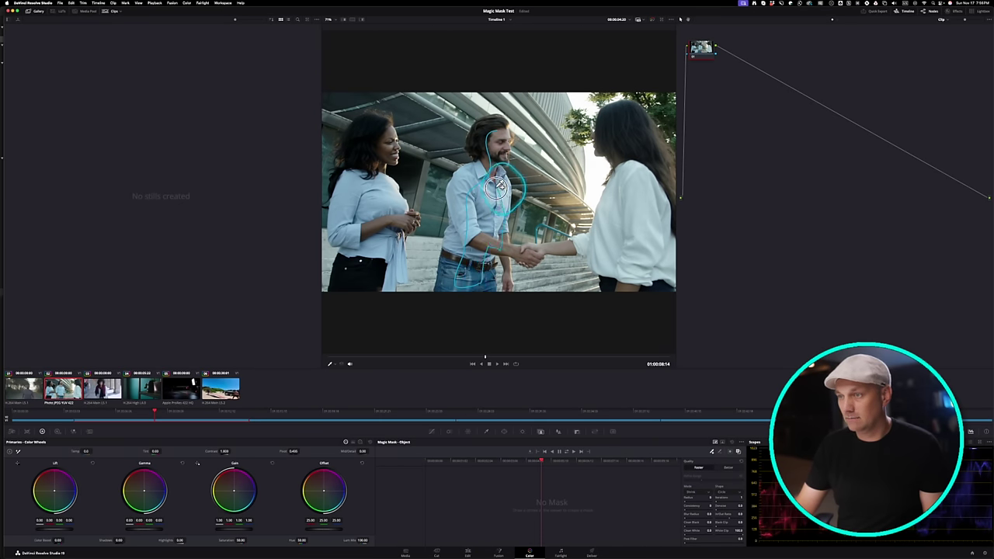
drag(497, 187, 498, 189)
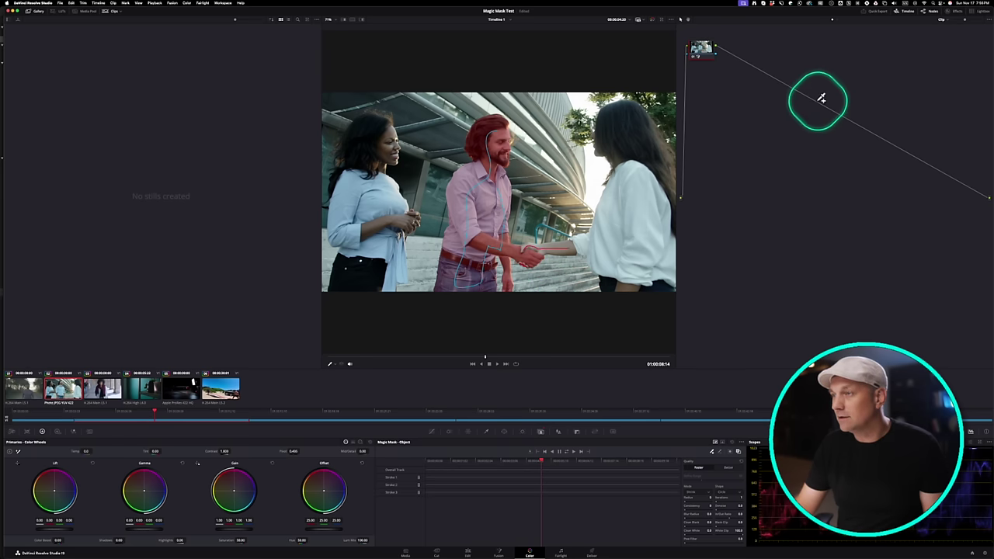
click(563, 454)
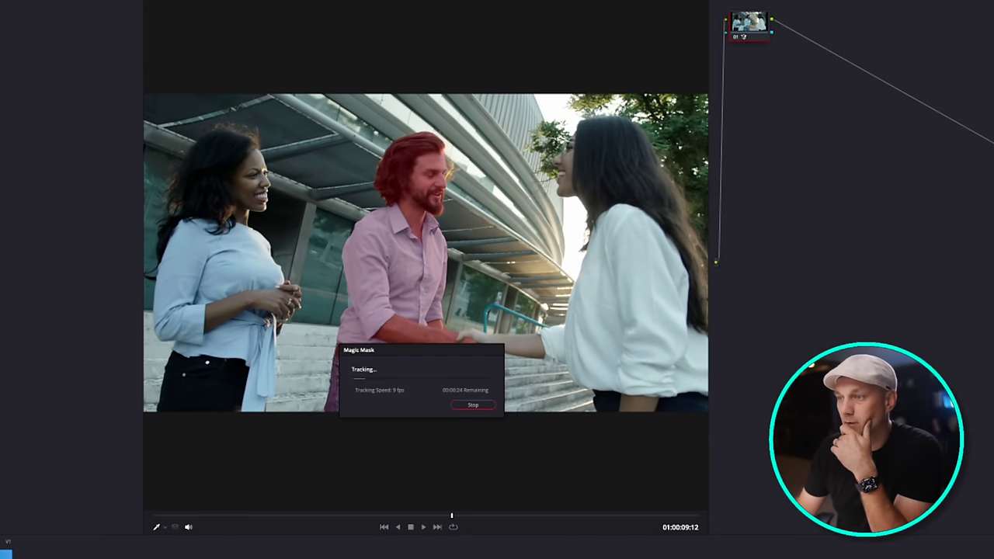
drag(471, 350, 476, 449)
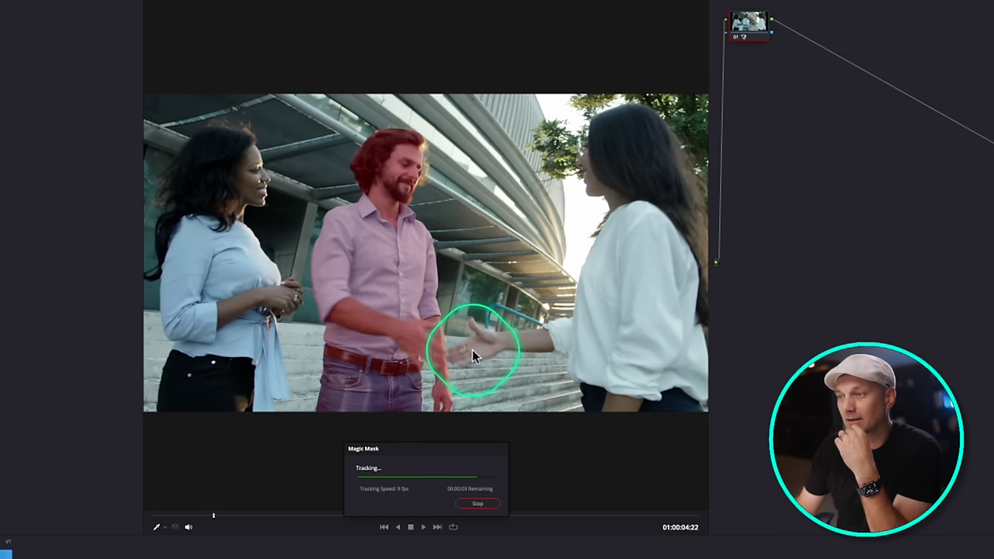
Step: Add an alpha output for the man's mask, play the cut-out handshake, then return to Final Cut Pro
right_click(763, 126)
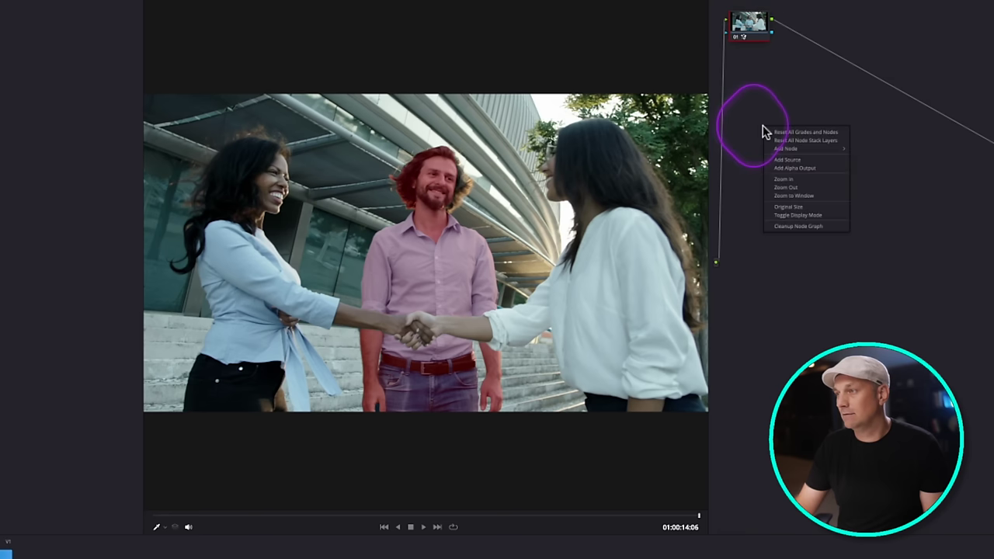
click(804, 169)
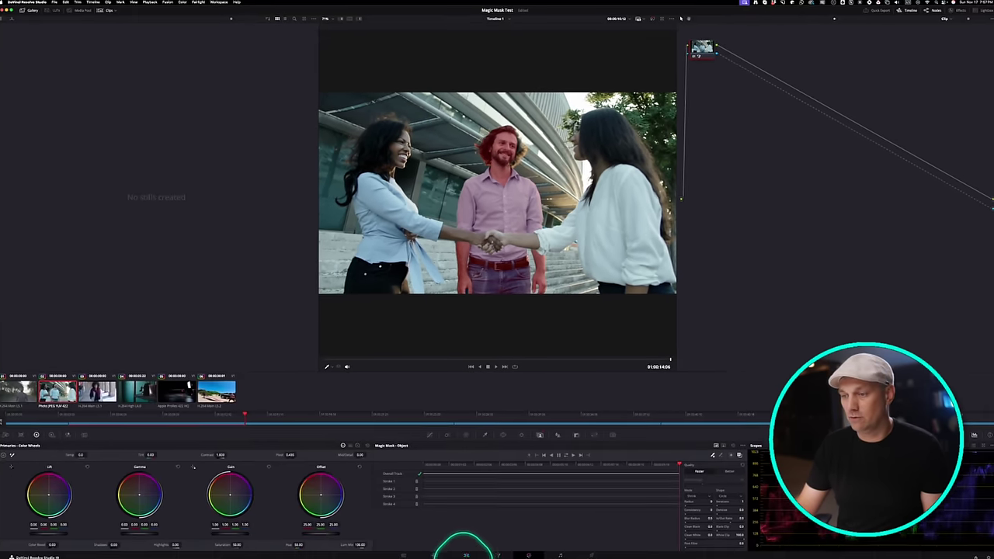
click(467, 552)
click(350, 326)
key(space)
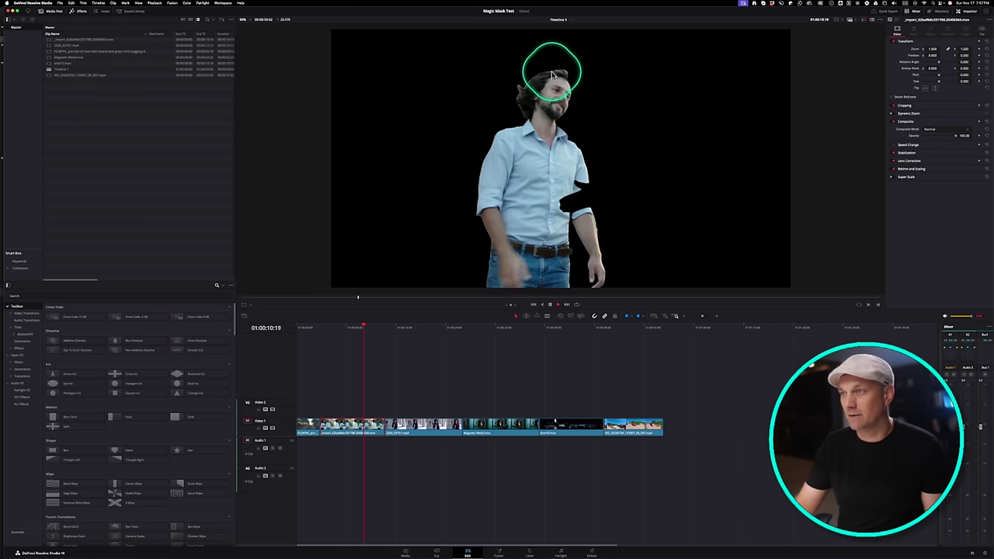
drag(353, 327, 385, 333)
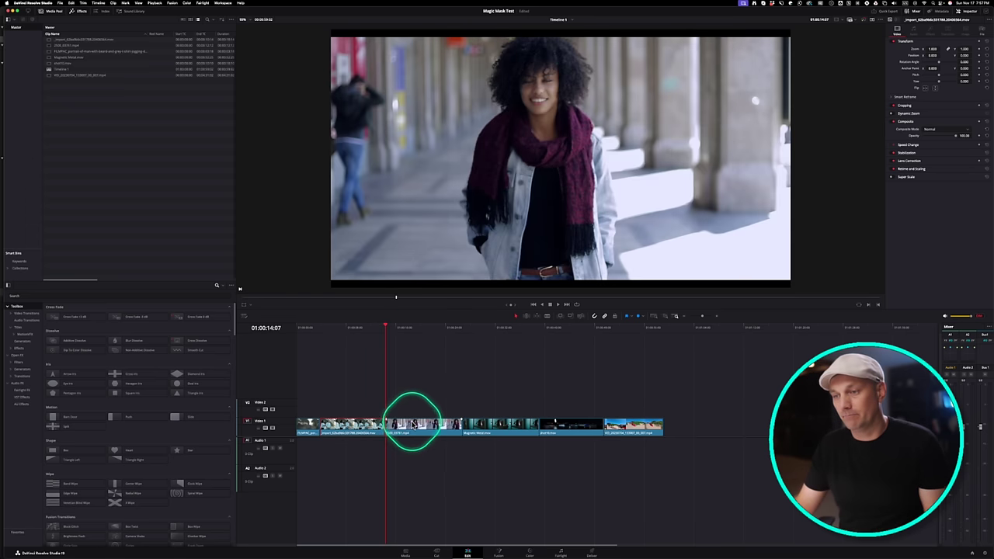
mouse_move(412, 554)
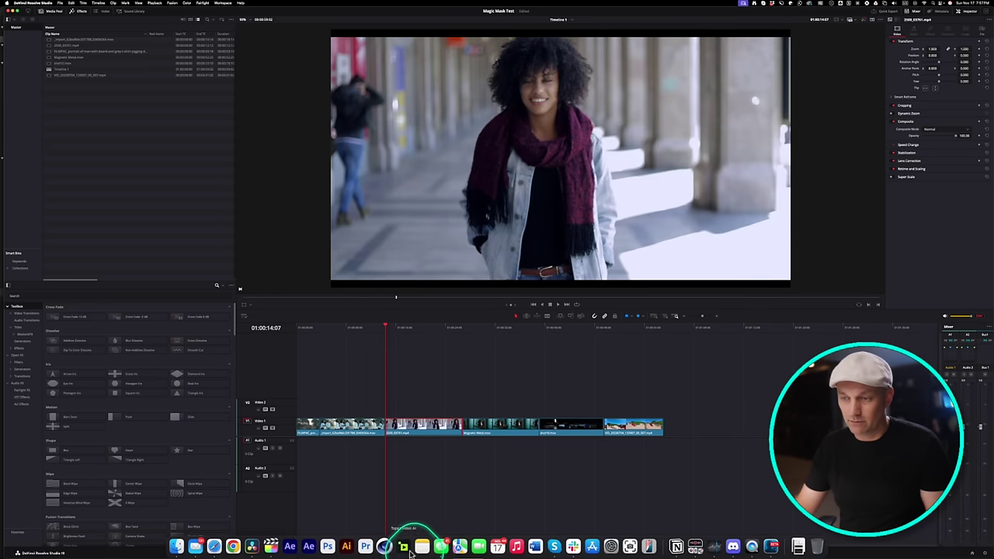
click(271, 548)
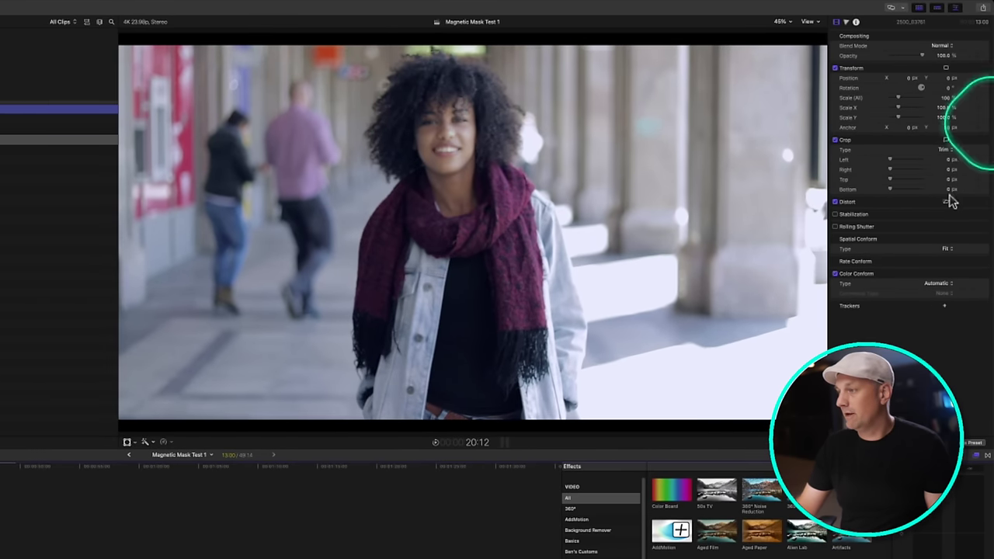
Step: Give the curly-haired woman a Magnetic Mask from her face and jacket, then analyze it
click(189, 419)
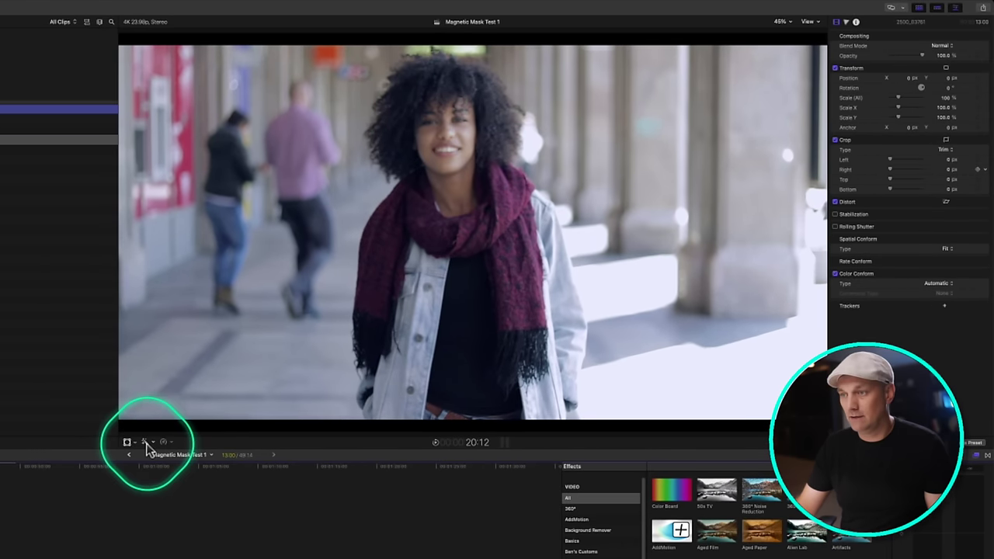
click(207, 477)
click(452, 115)
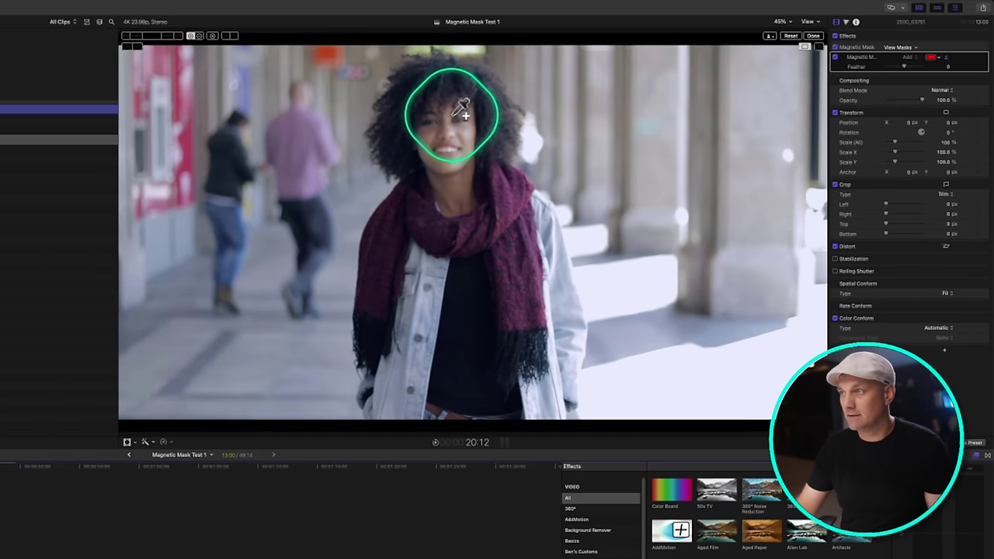
drag(464, 402, 468, 398)
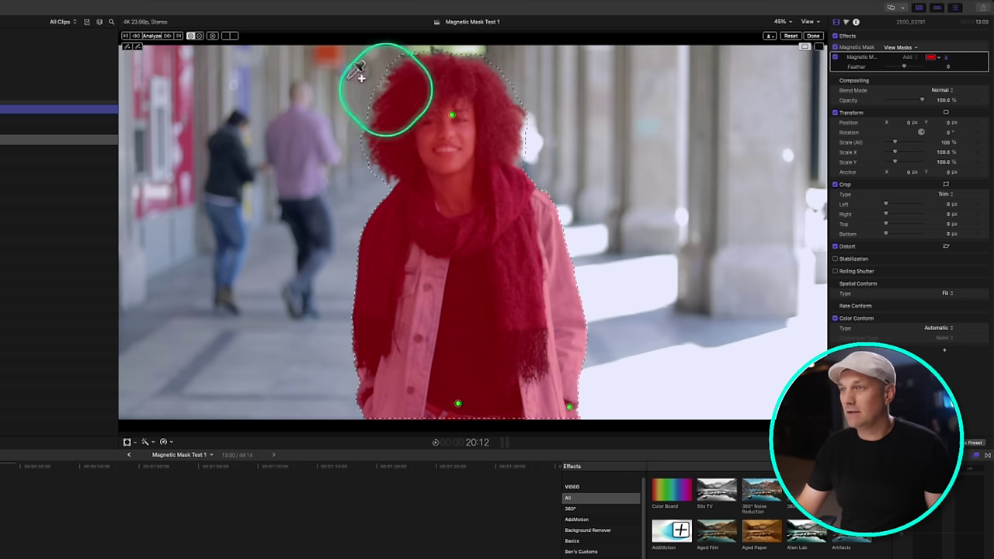
click(153, 36)
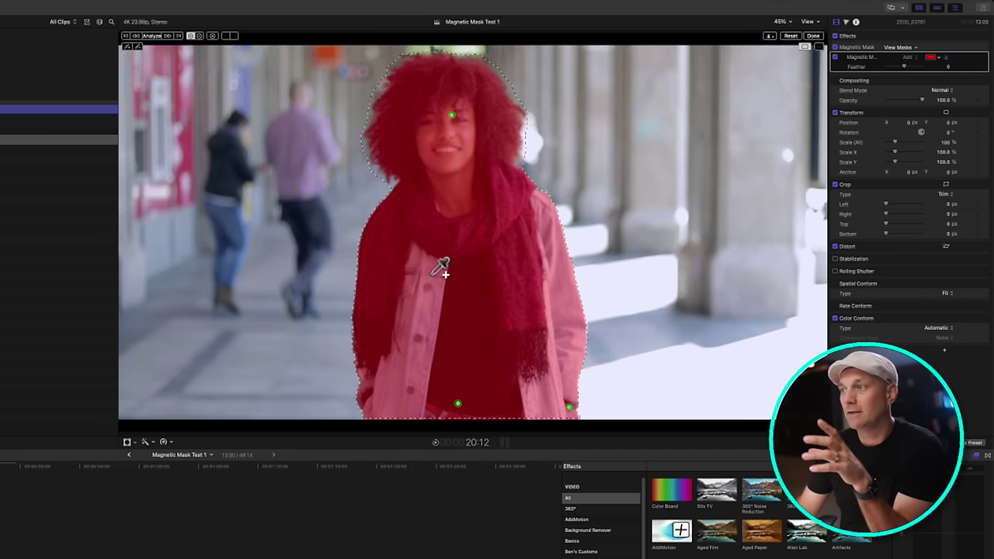
click(155, 299)
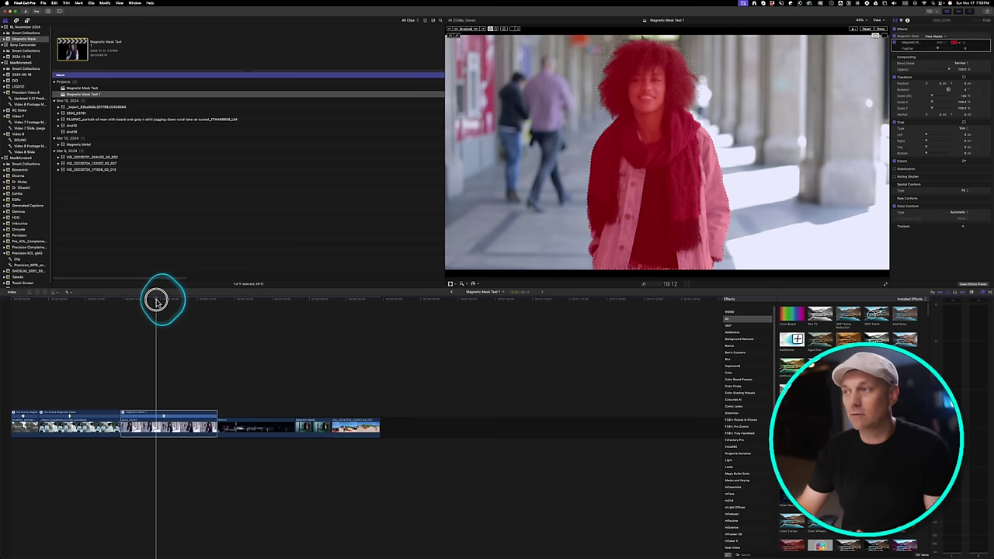
Step: Finish mask editing and play the woman's cutout from an earlier frame
drag(155, 300, 161, 300)
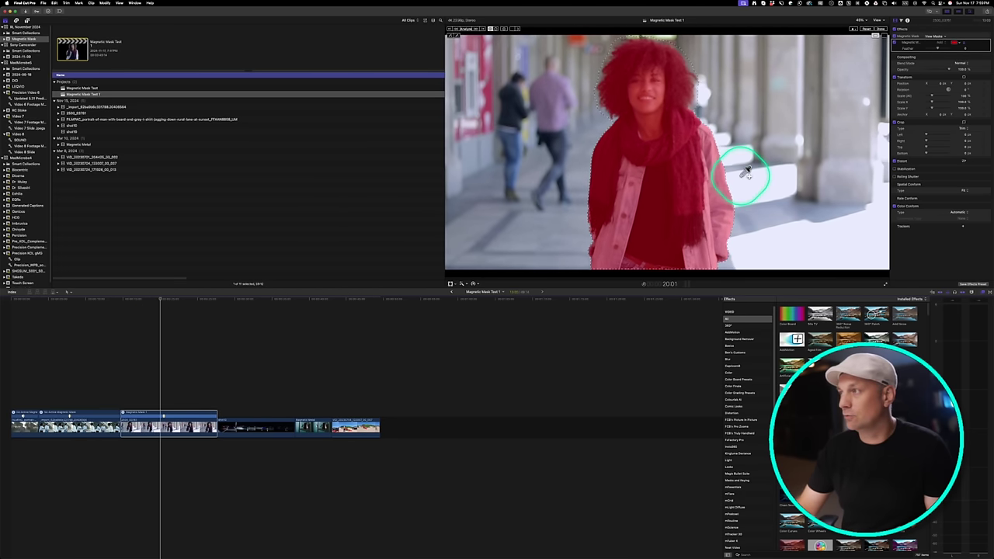
click(887, 28)
click(680, 44)
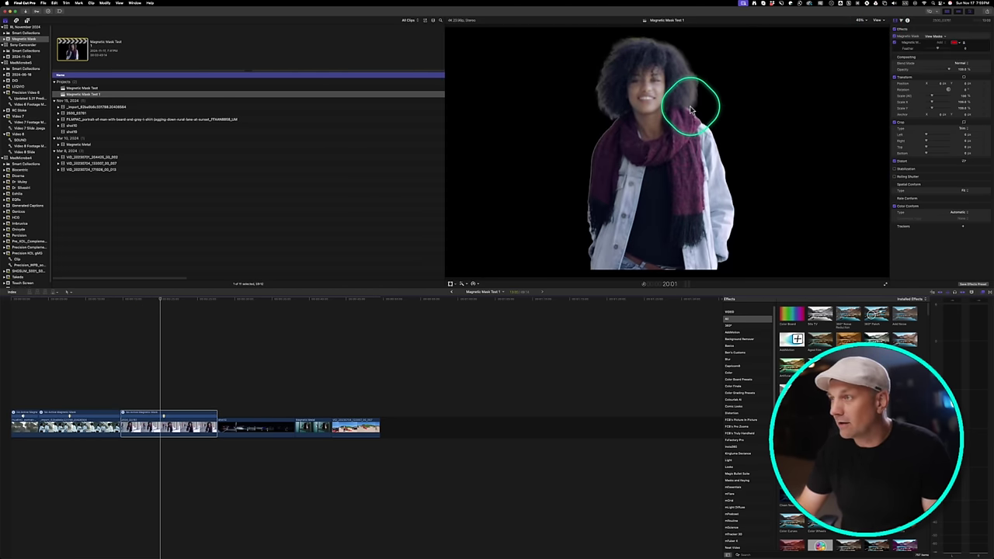
drag(416, 301, 157, 300)
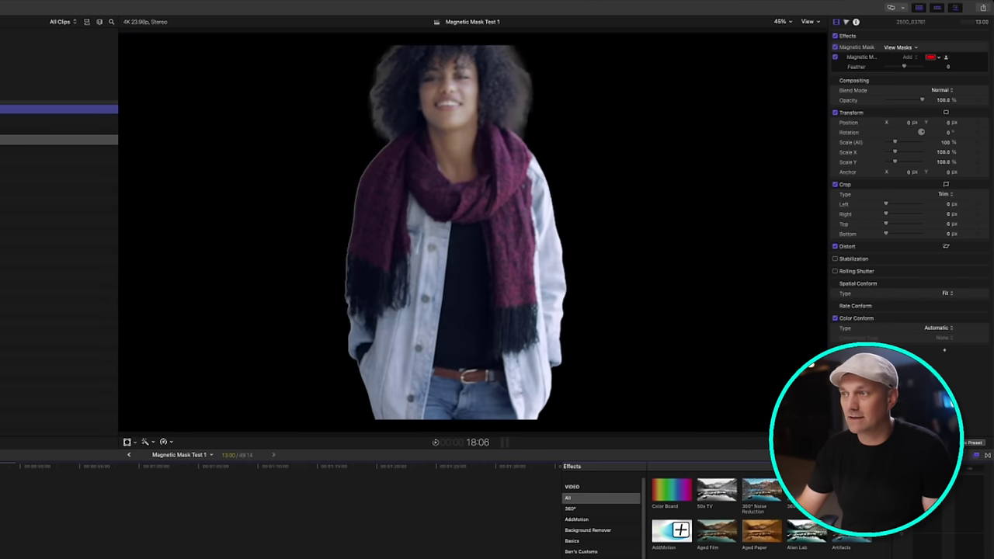
key(space)
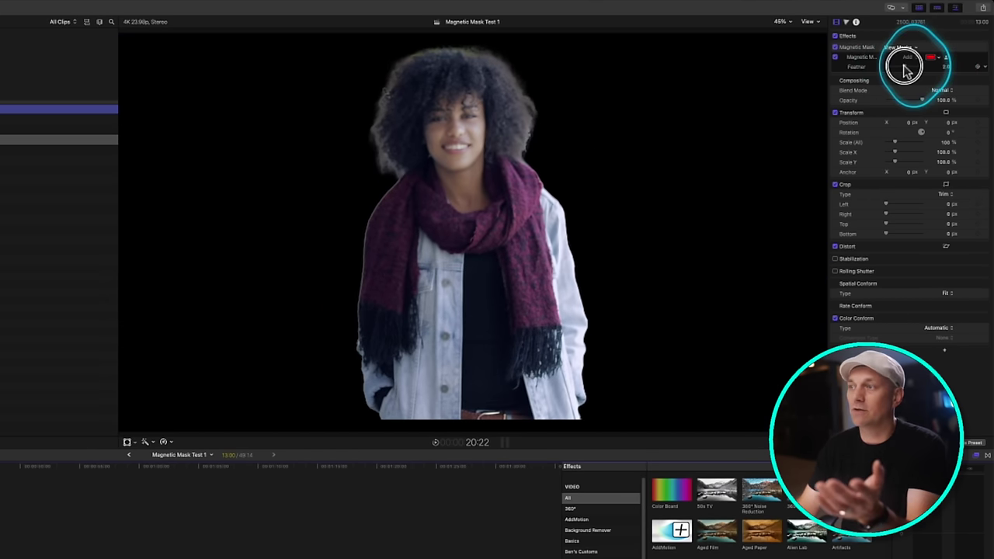
Step: Set the mask Feather to -68.0, then toggle the mask off and on to compare
drag(907, 69, 892, 70)
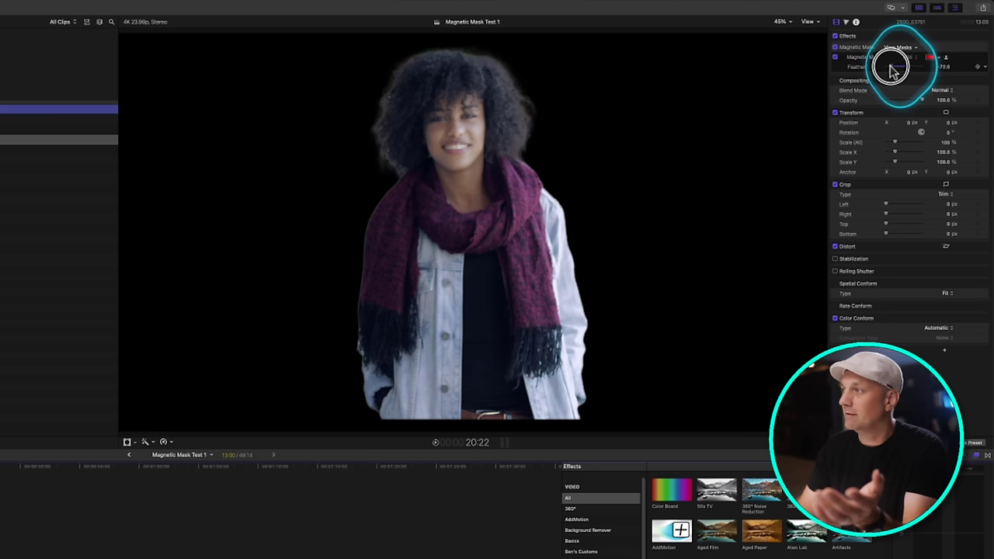
key(space)
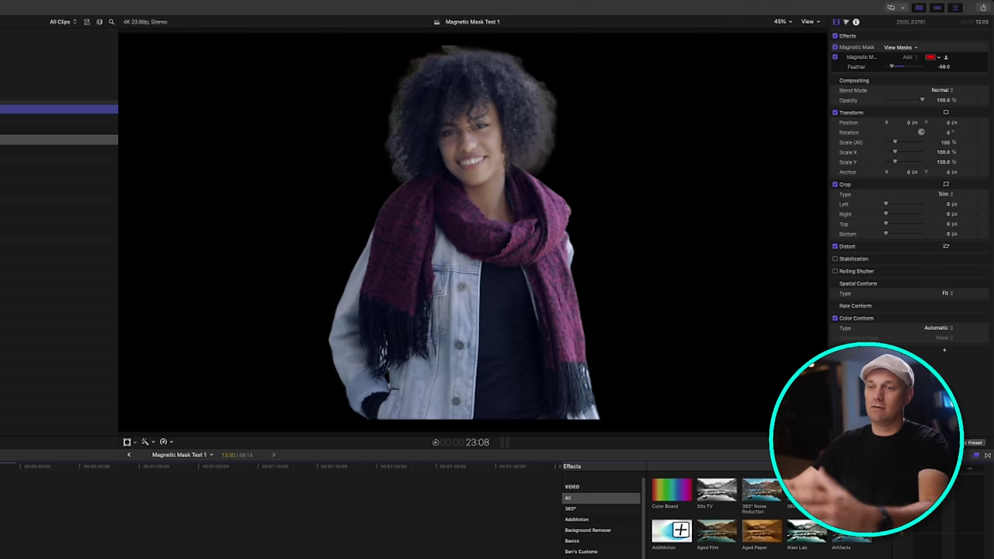
click(835, 47)
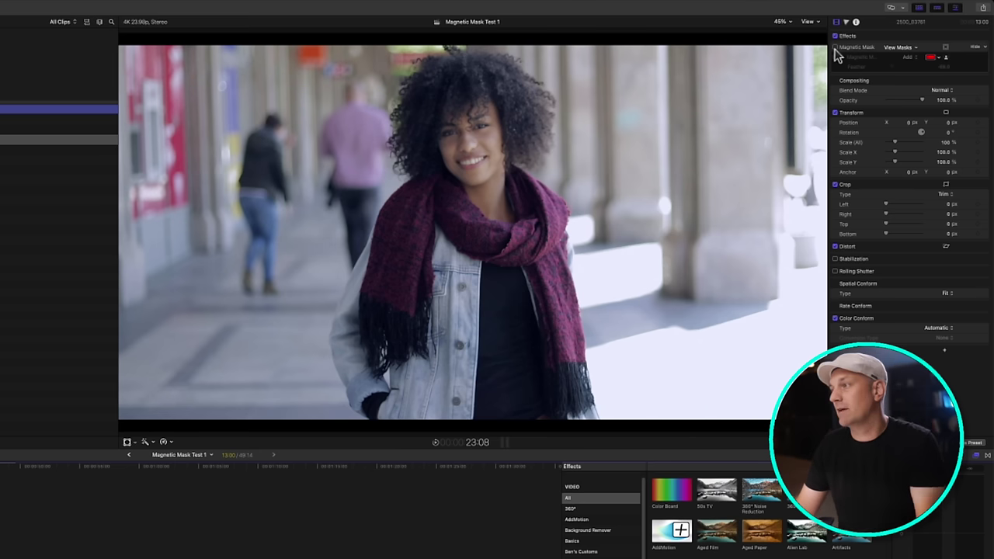
click(835, 47)
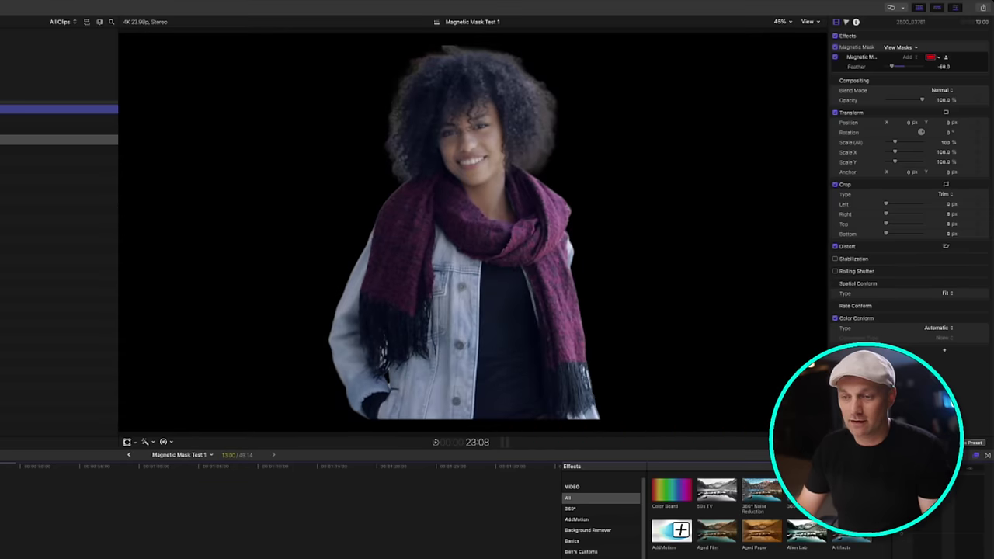
Step: Open the woman's clip on the Color page and draw a Better-quality Magic Mask stroke over her
click(394, 438)
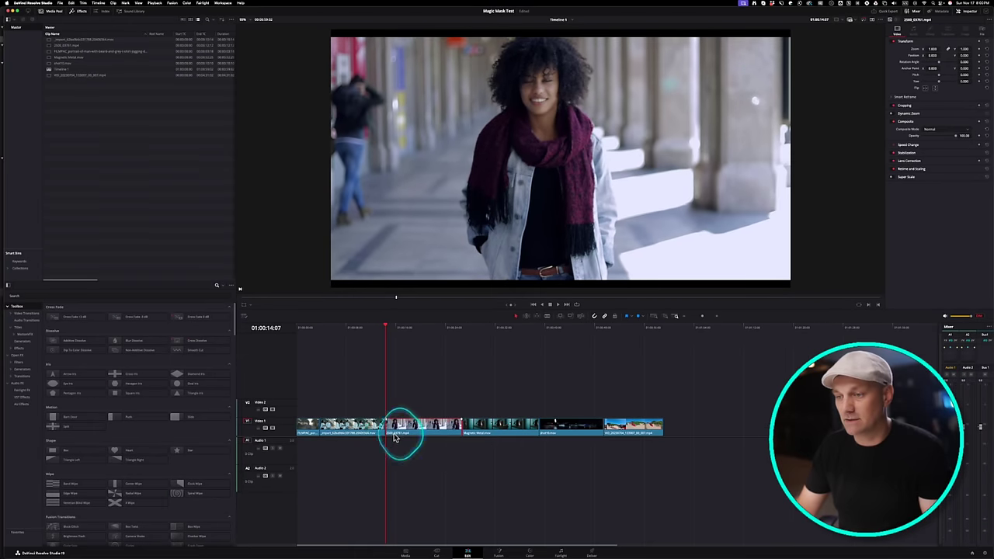
drag(406, 327, 418, 327)
click(530, 552)
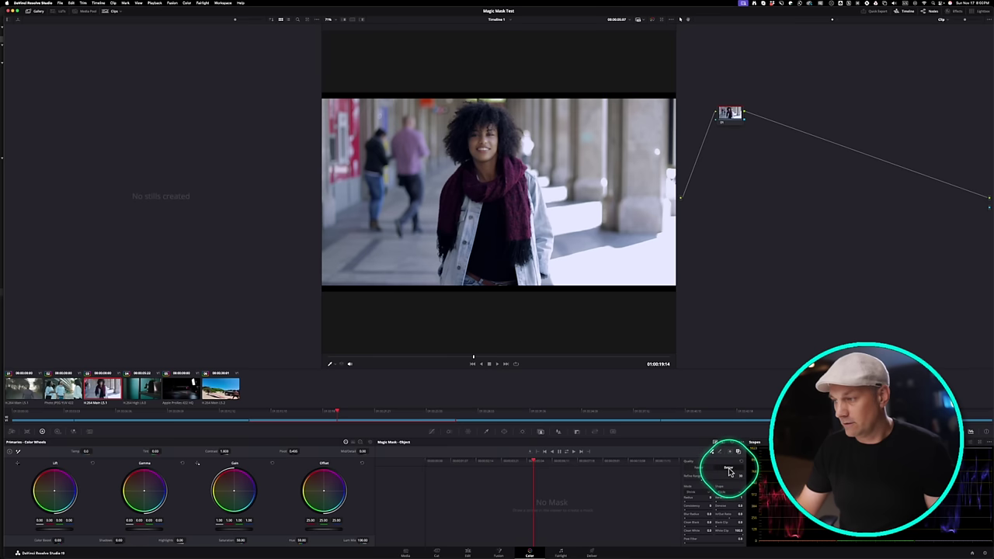
click(729, 470)
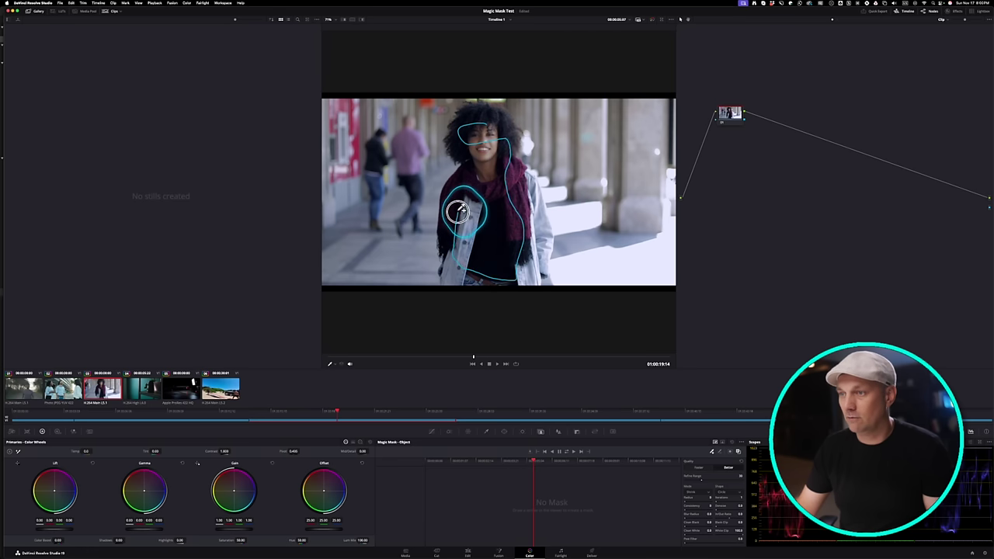
drag(458, 211, 460, 214)
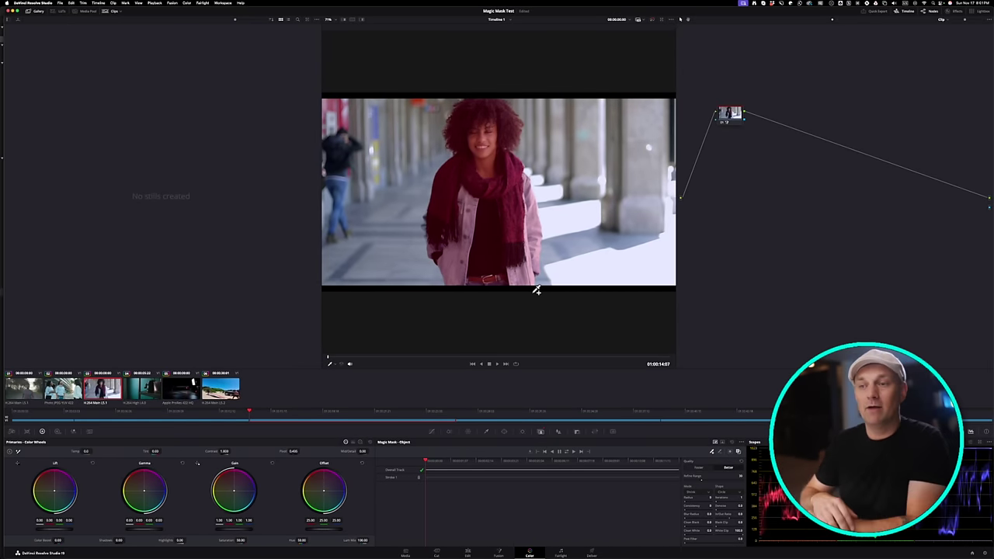
right_click(753, 166)
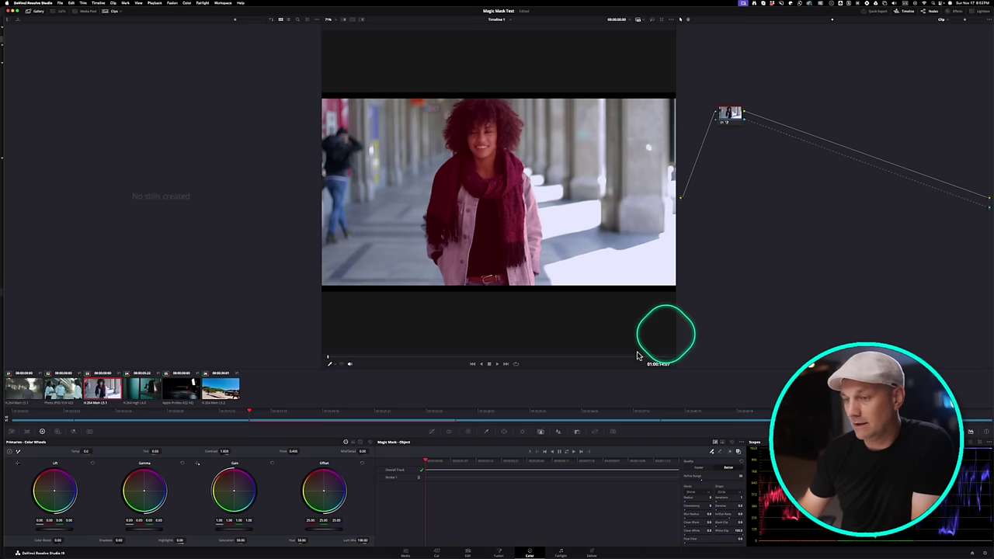
Step: Check the woman's cutout by playing it on the Edit page, then return to Color
click(468, 553)
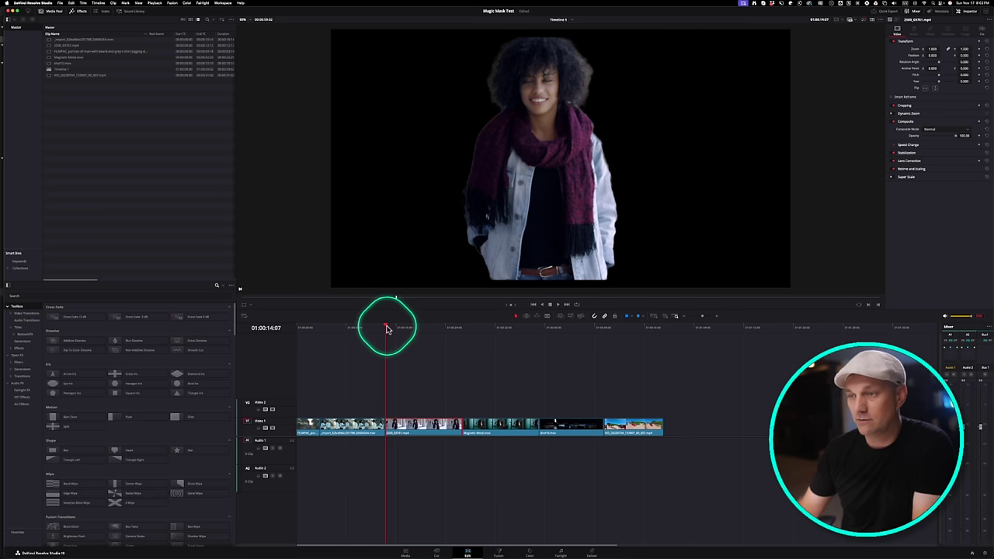
key(space)
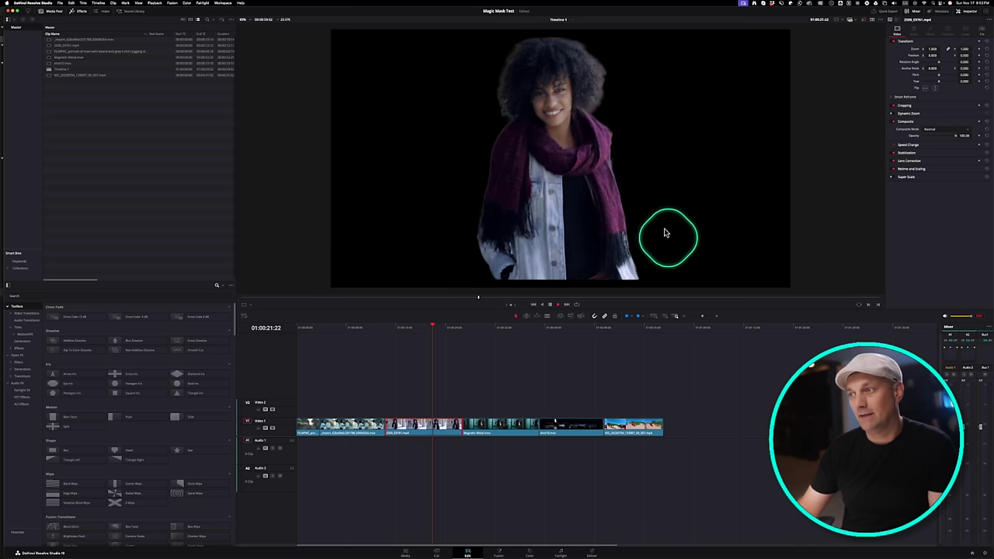
click(530, 552)
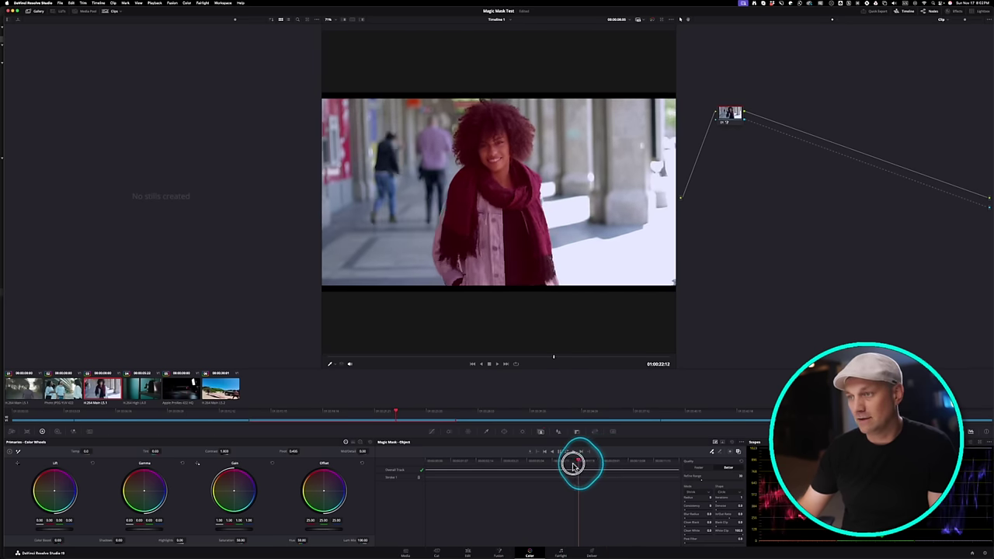
click(467, 553)
drag(410, 327, 413, 327)
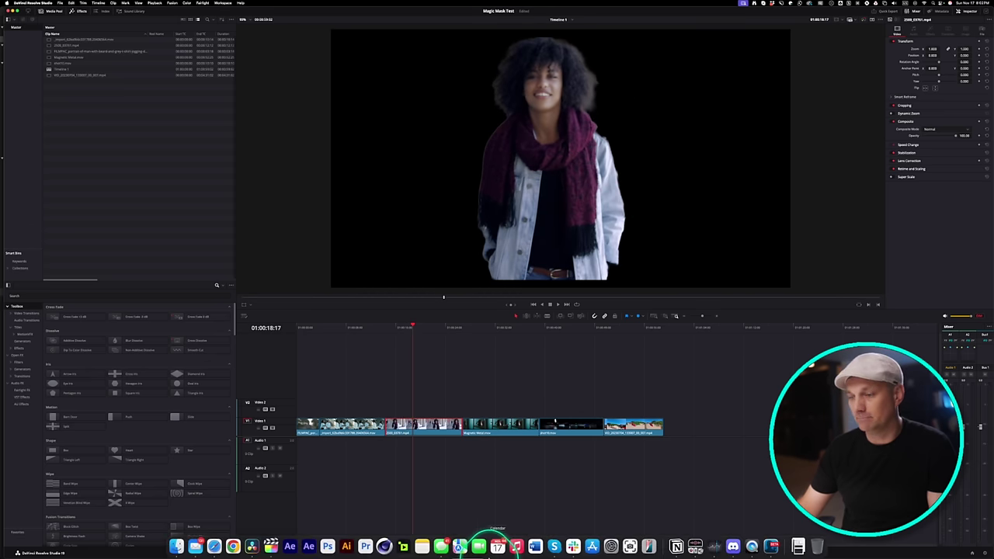
click(531, 553)
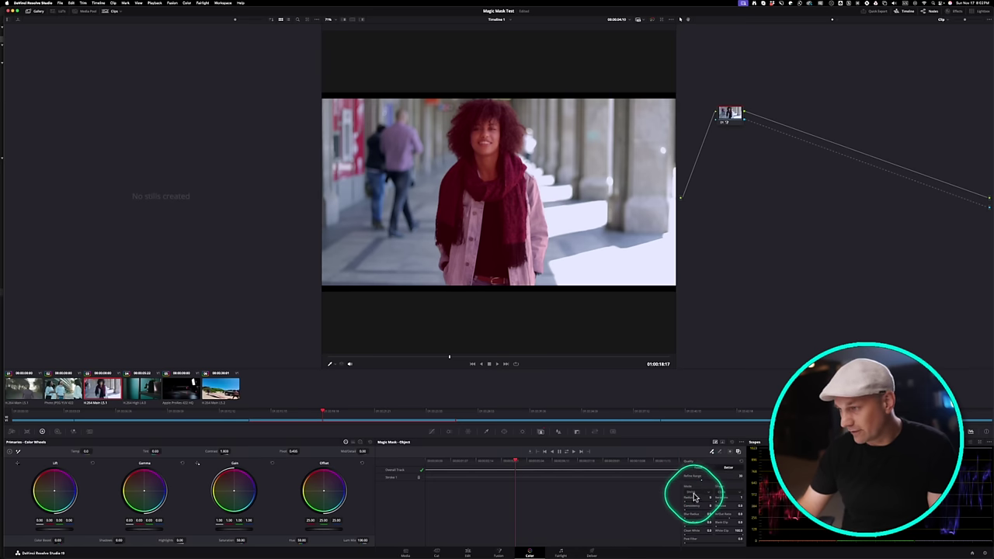
Step: Set the Magic Mask to Better quality and track it forward through the whole clip
click(729, 475)
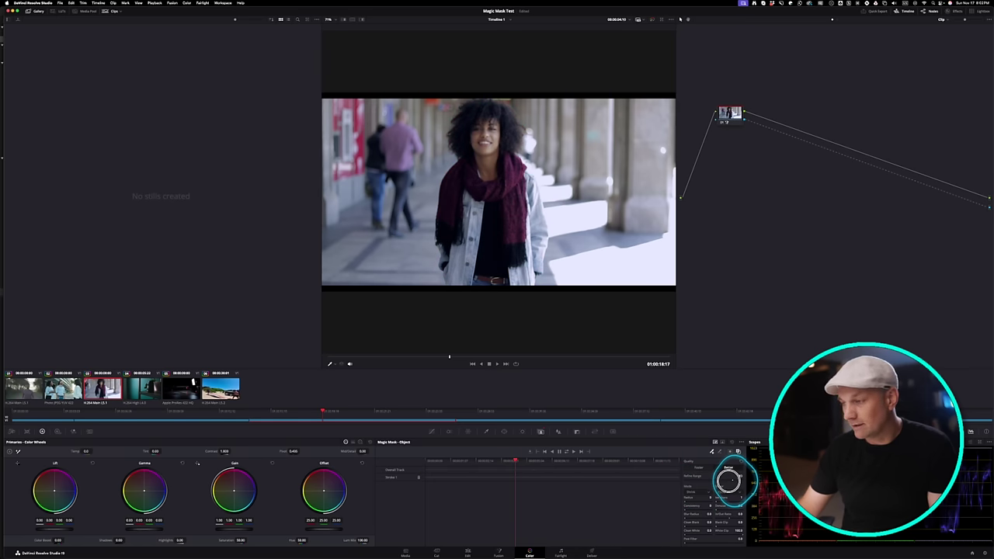
click(567, 452)
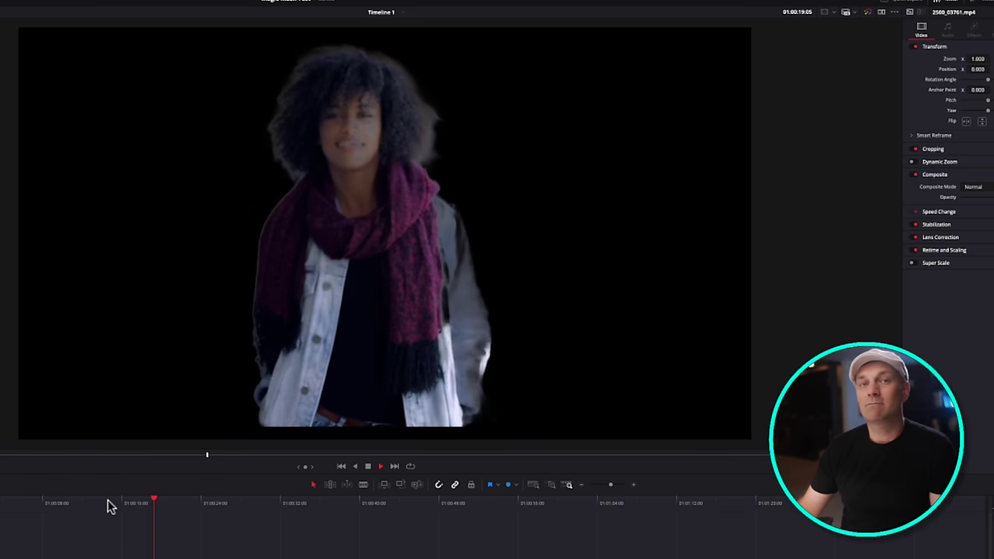
key(space)
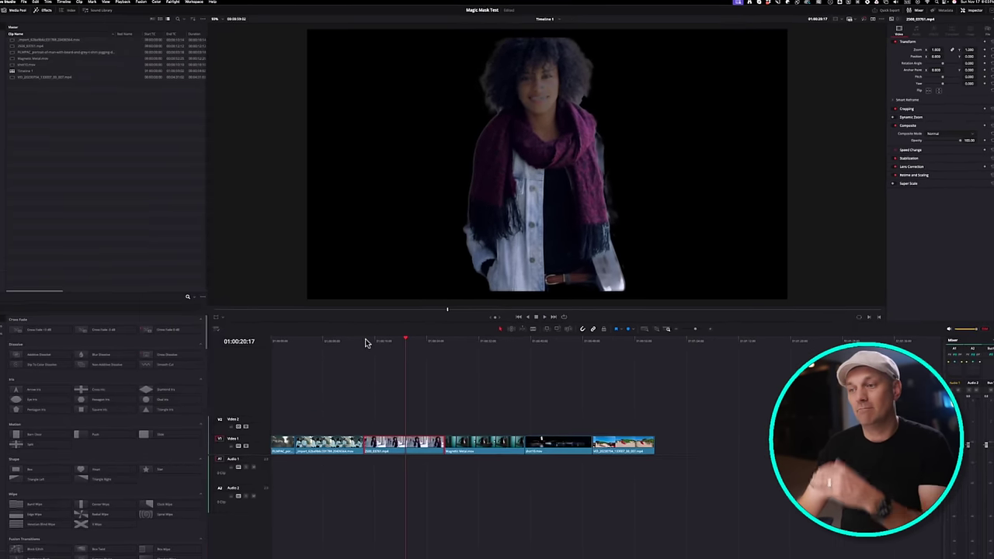
Step: Switch to Final Cut Pro and play the woman's magnetic-masked clip for comparison
click(111, 509)
mouse_move(460, 550)
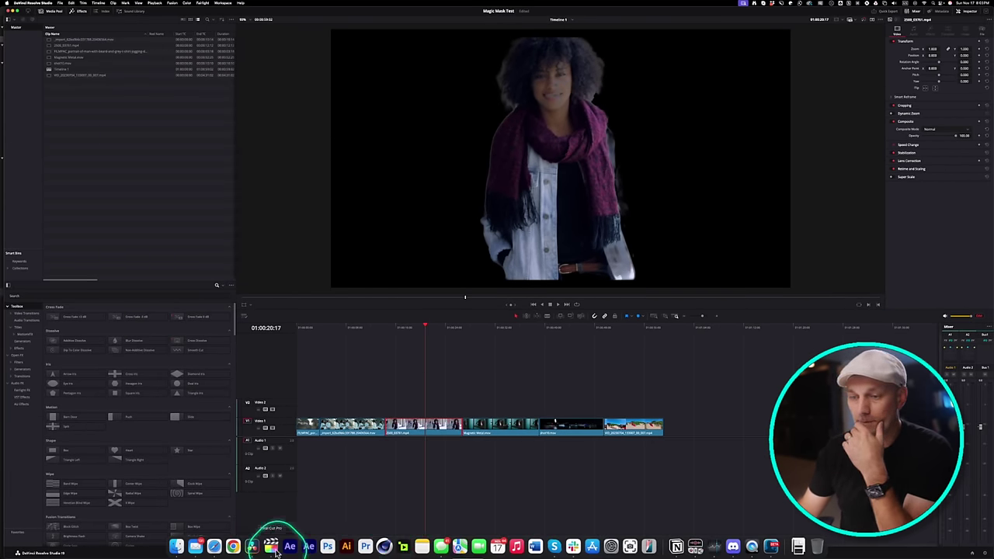
click(272, 547)
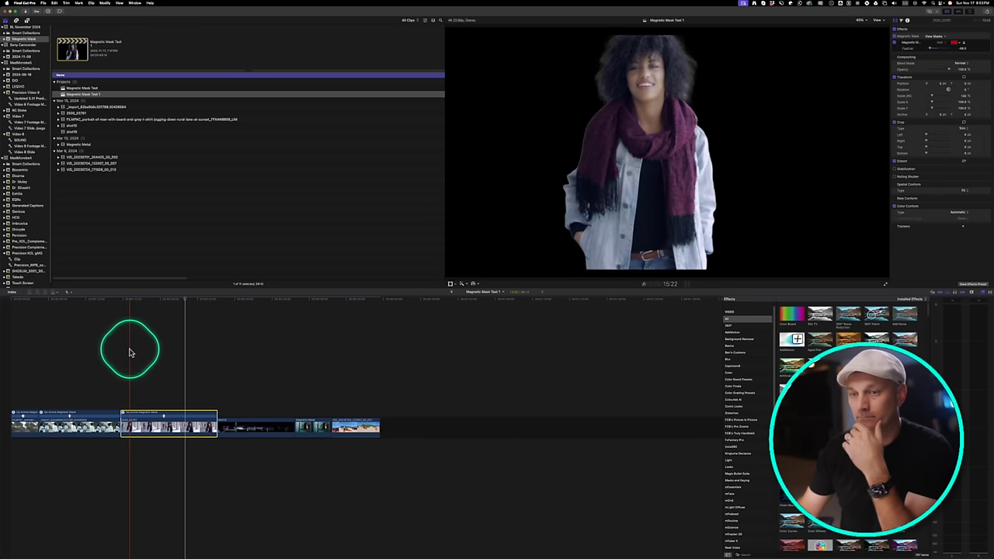
key(space)
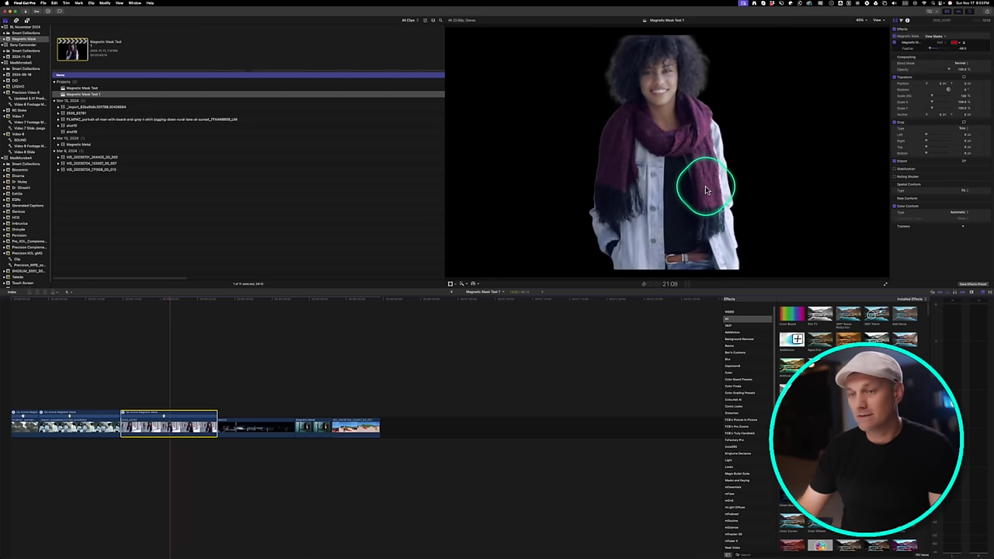
click(216, 305)
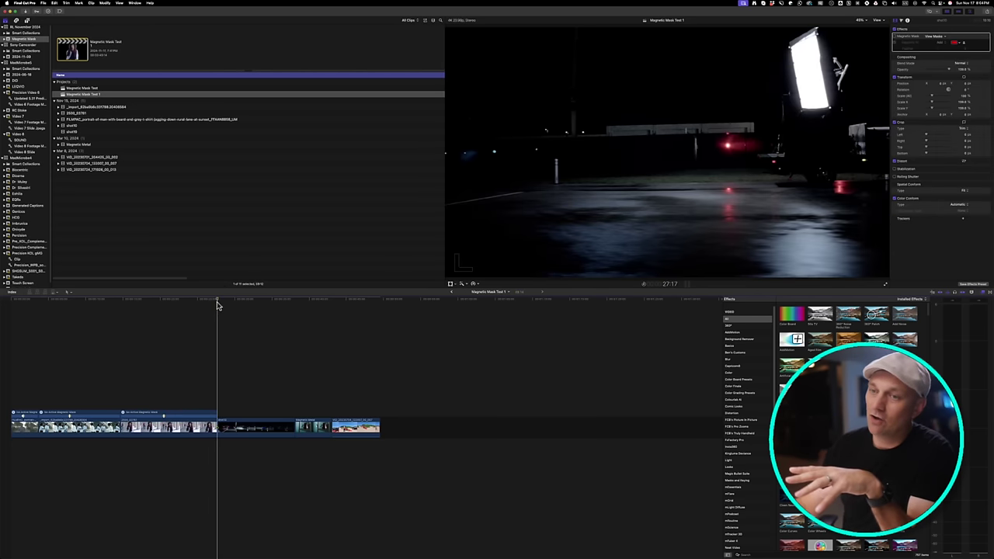
drag(218, 302, 245, 302)
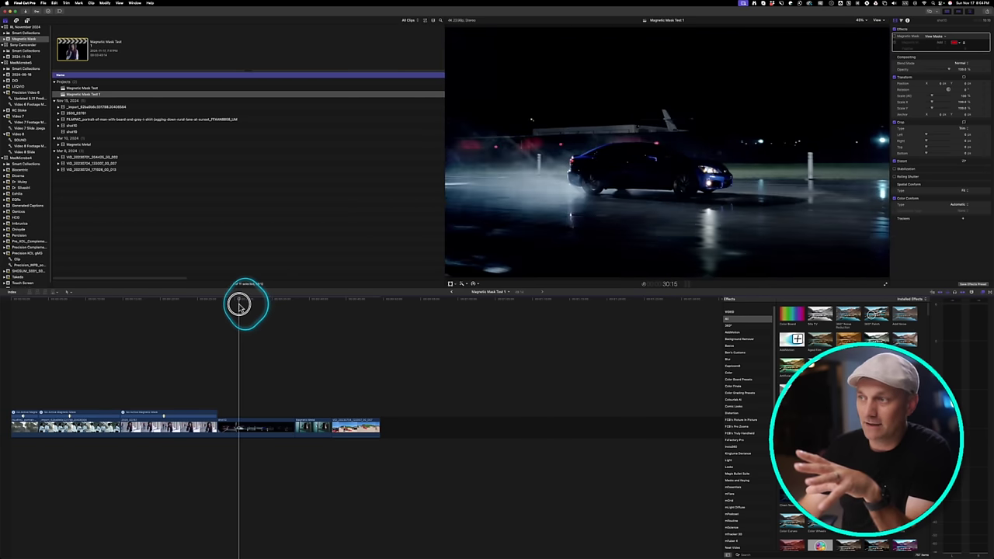
drag(239, 304, 238, 305)
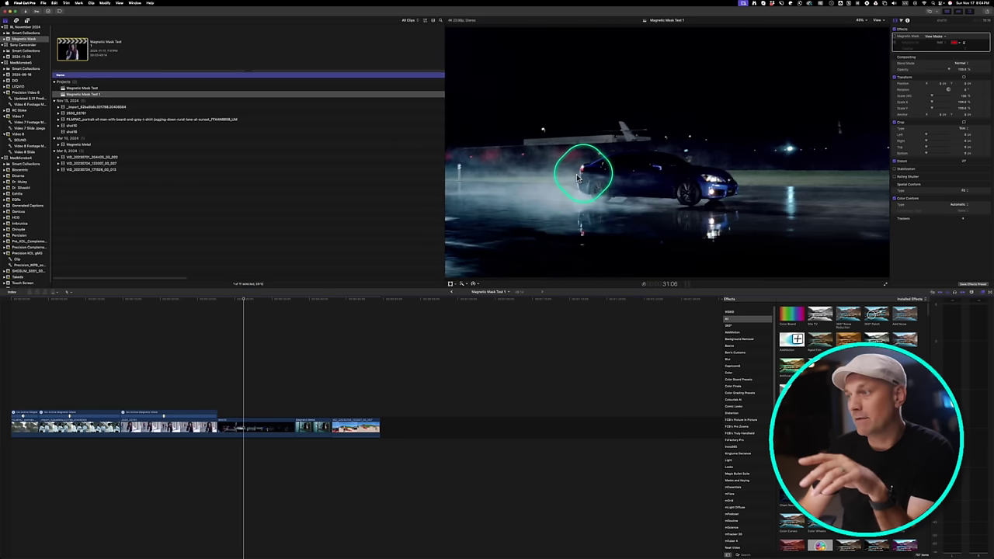
click(238, 313)
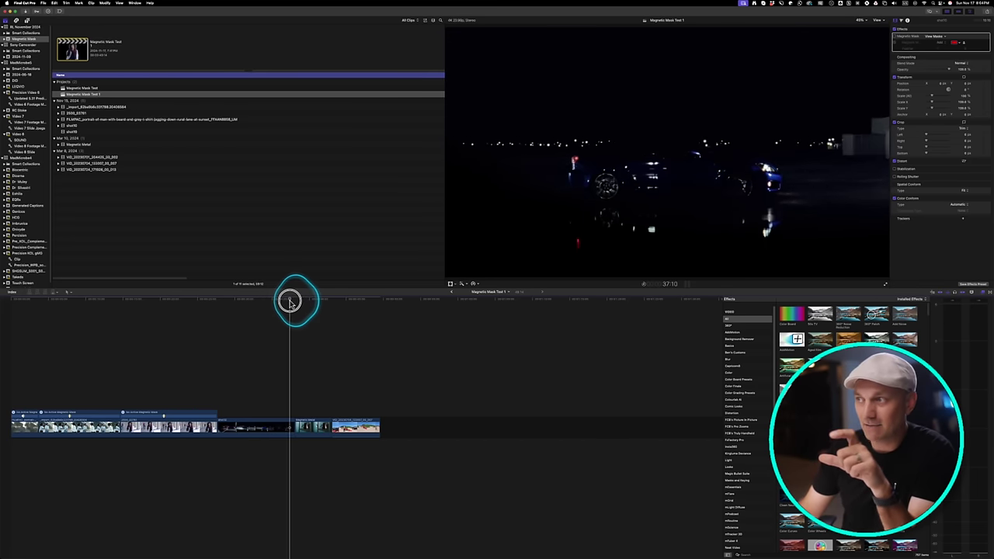
drag(290, 302, 281, 306)
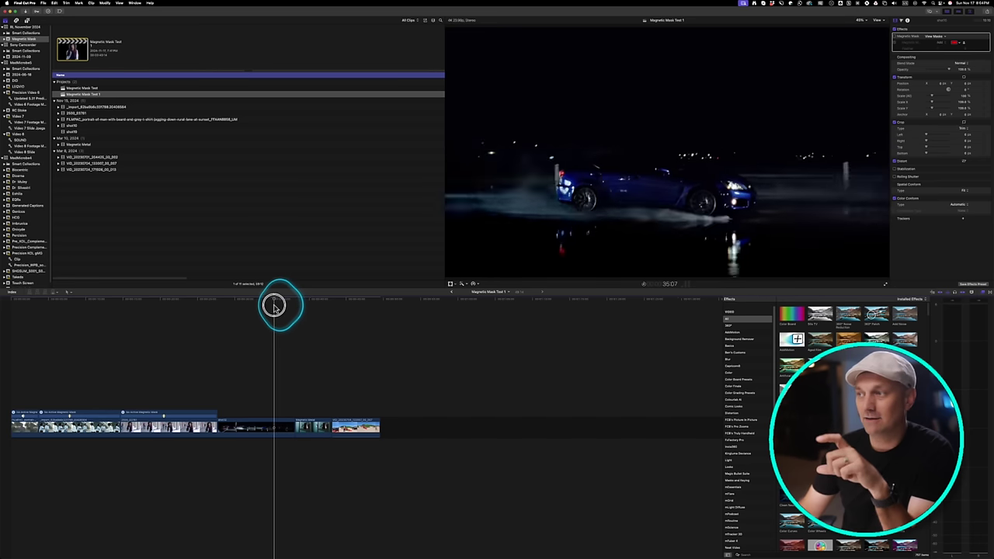
drag(271, 308, 251, 309)
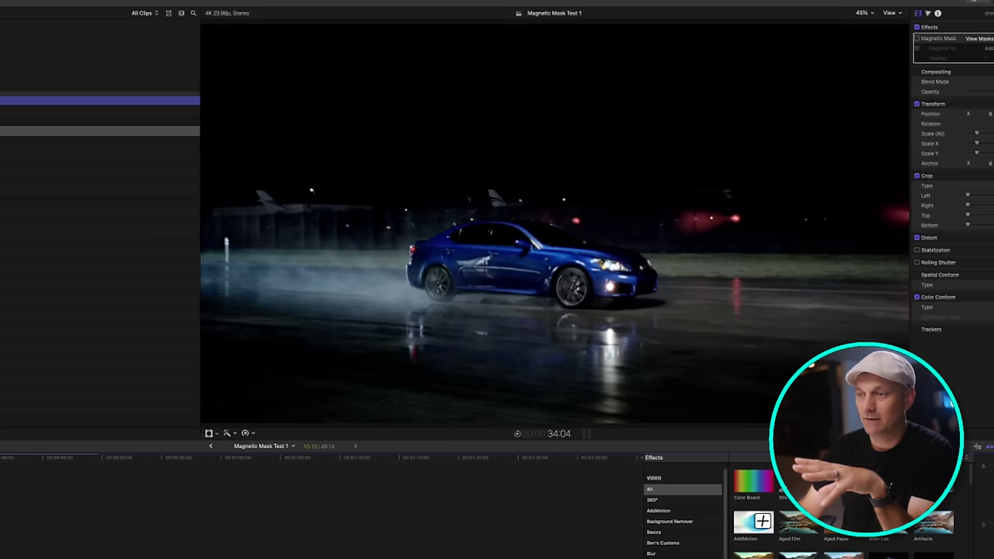
Step: Add a Magnetic Mask to the drifting blue car and analyze it across the night clip
click(228, 432)
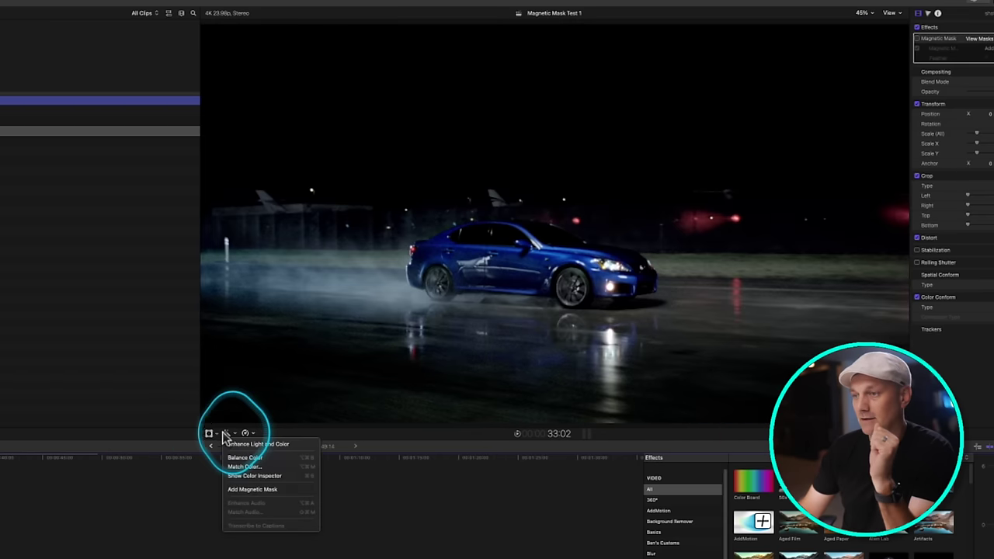
click(252, 491)
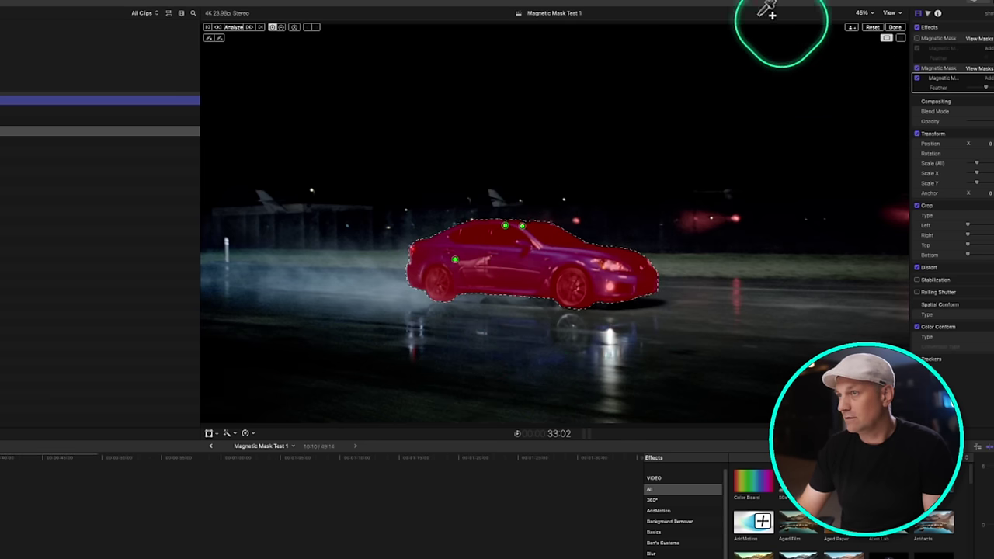
click(232, 27)
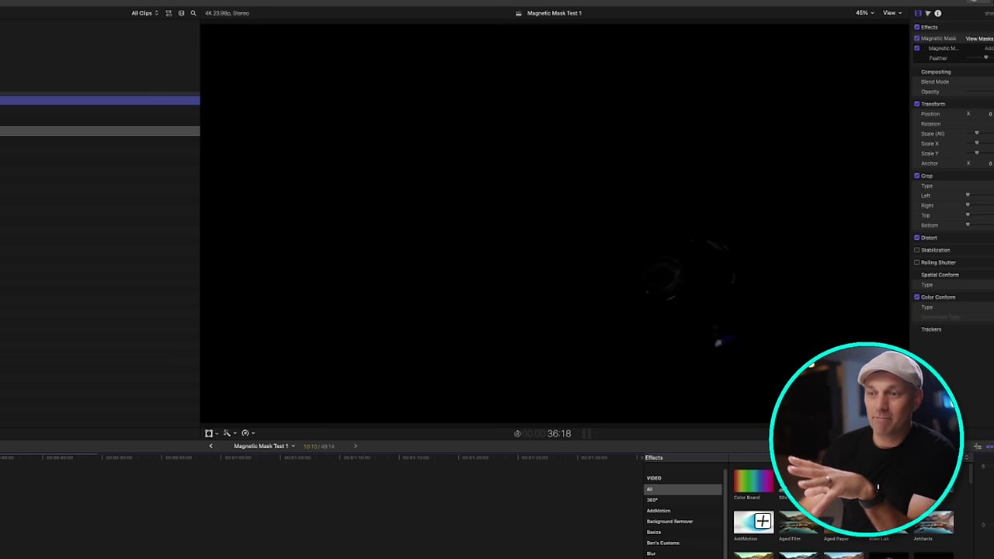
click(35, 398)
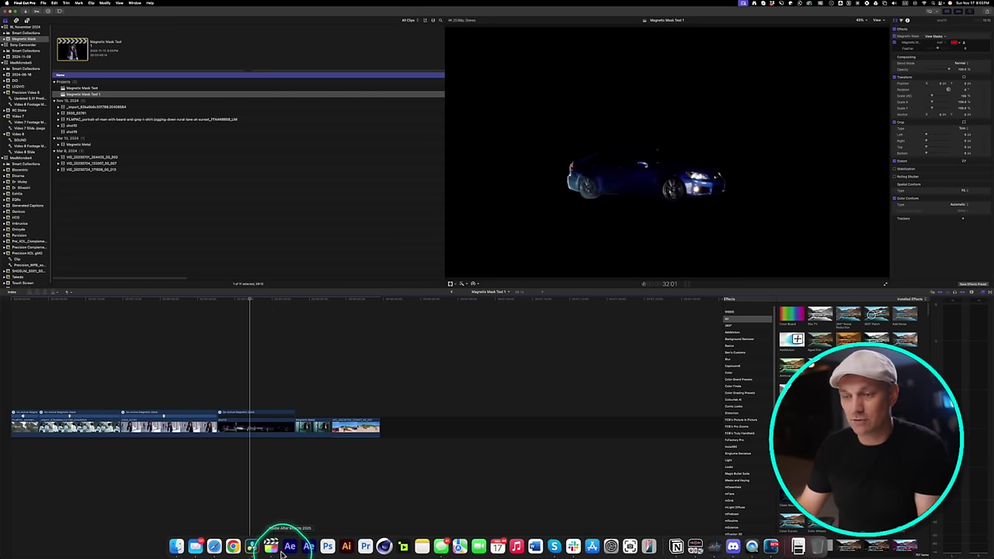
Step: In Resolve, open the night car clip on the Color page at a frame showing the car
click(262, 543)
click(505, 332)
click(491, 202)
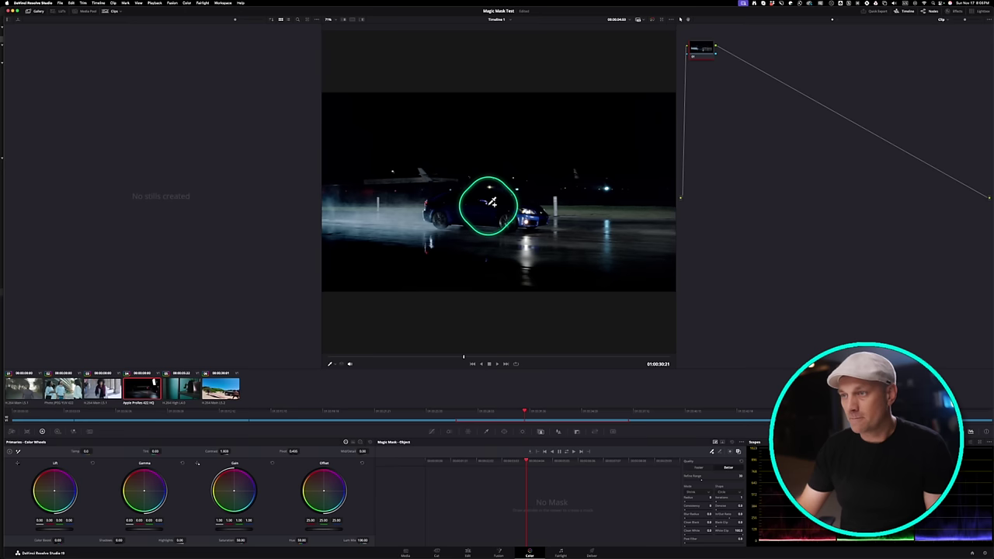
drag(526, 462, 560, 466)
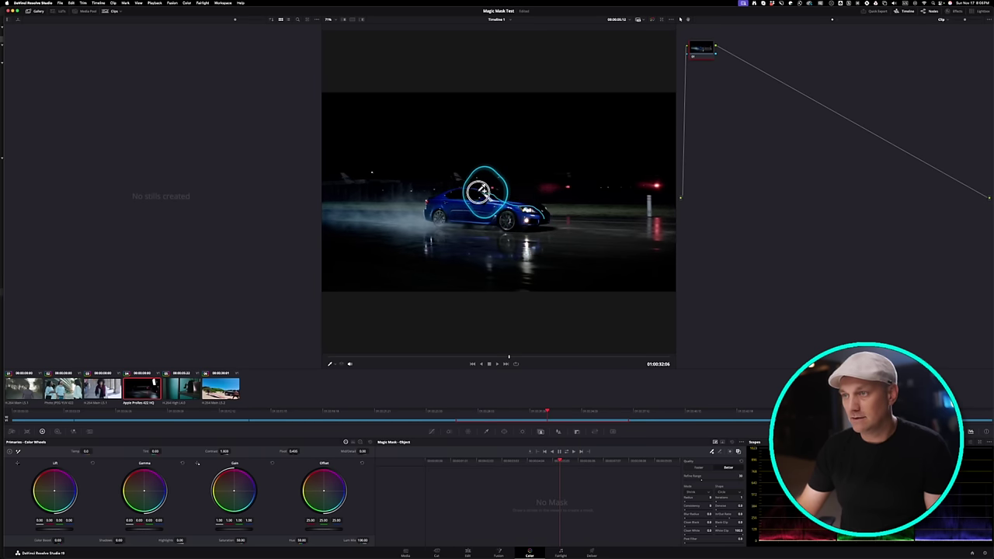
Step: Draw a Magic Mask stroke over the blue car and track it through the shot
drag(437, 207, 526, 223)
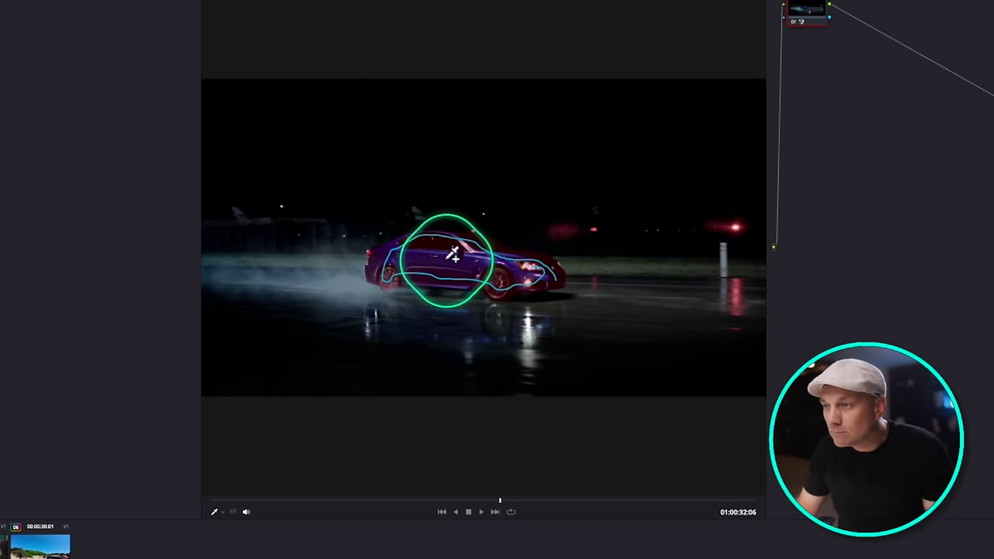
scroll(444, 245, up, 3)
scroll(452, 254, up, 1)
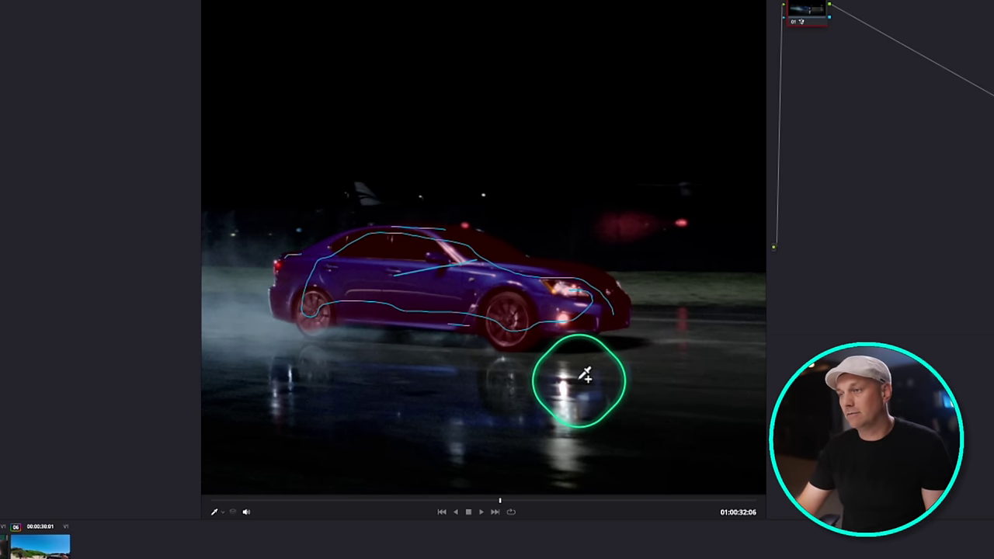
scroll(581, 380, down, 3)
key(ctrl+t)
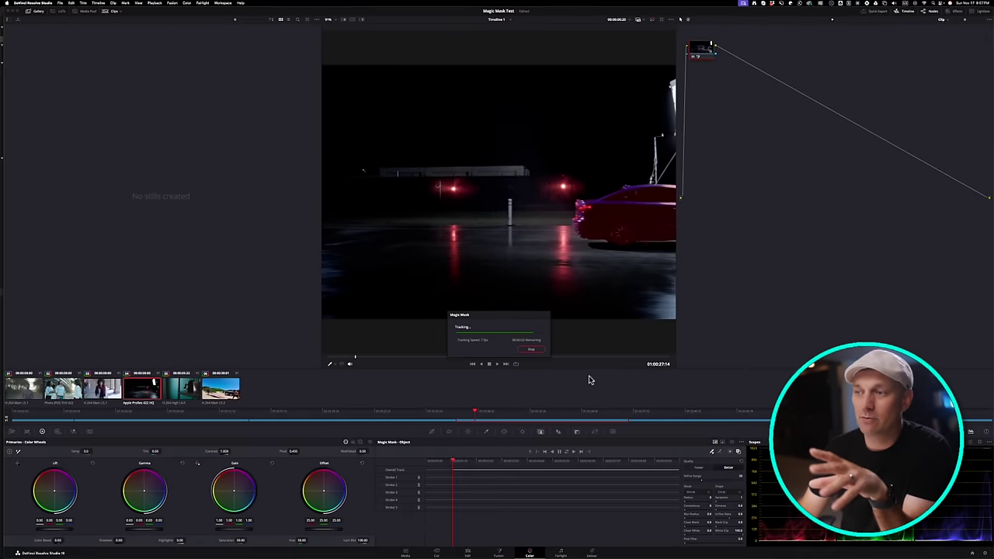
right_click(729, 132)
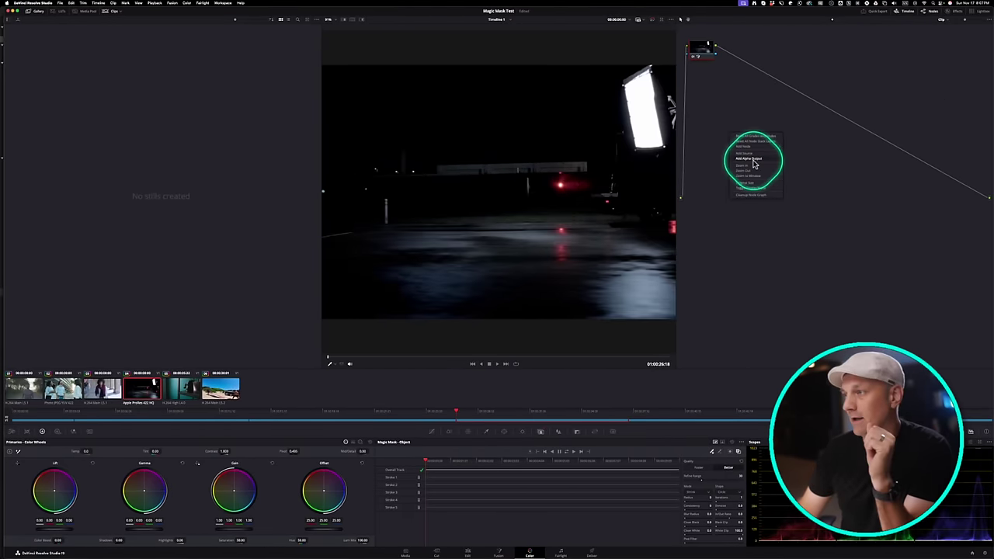
Step: Connect the node's mask to the alpha output and view the sedan cut out on the Edit page
drag(715, 56, 988, 205)
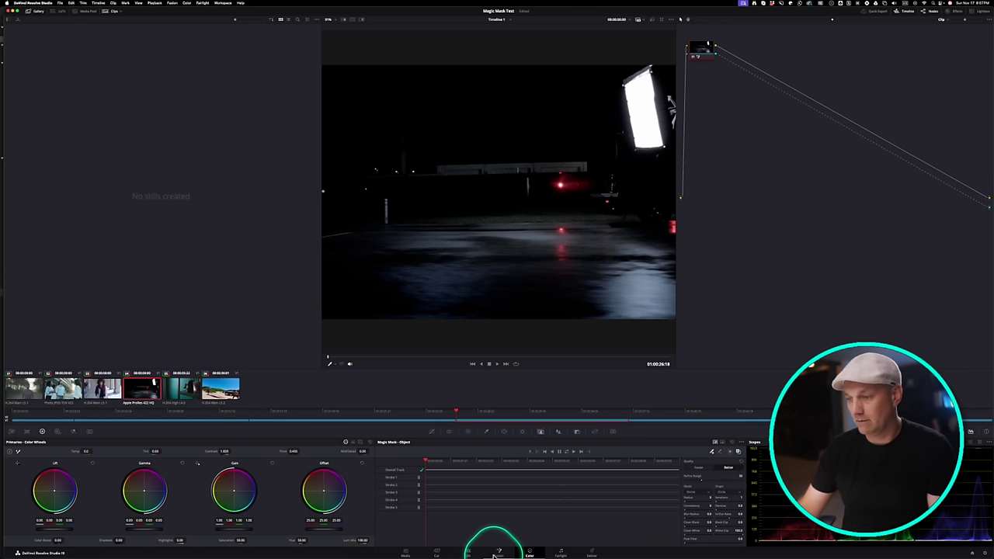
click(470, 553)
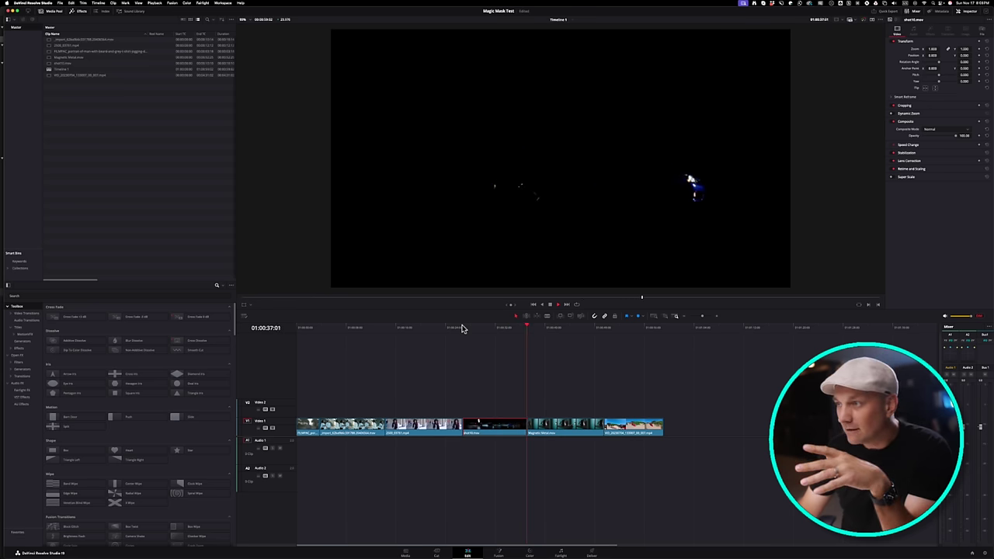
drag(526, 328, 507, 329)
mouse_move(273, 550)
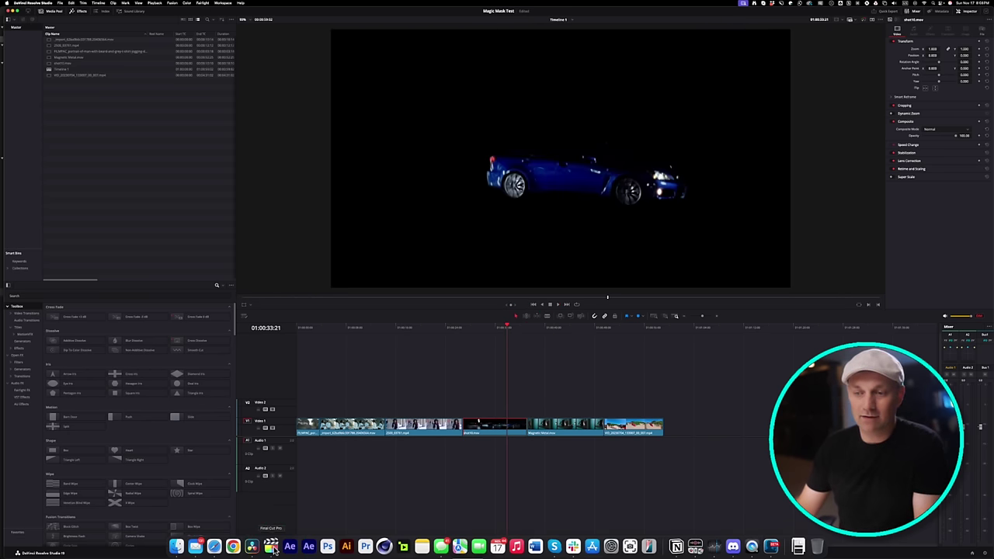
Step: In Final Cut Pro, add a Magnetic Mask to the white action camera on the shelf and analyze it
click(271, 548)
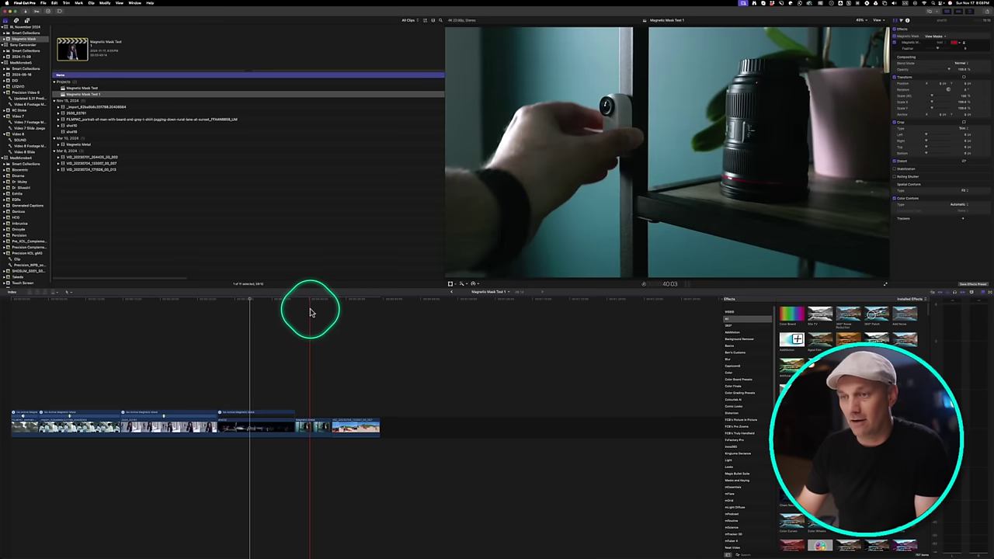
click(317, 301)
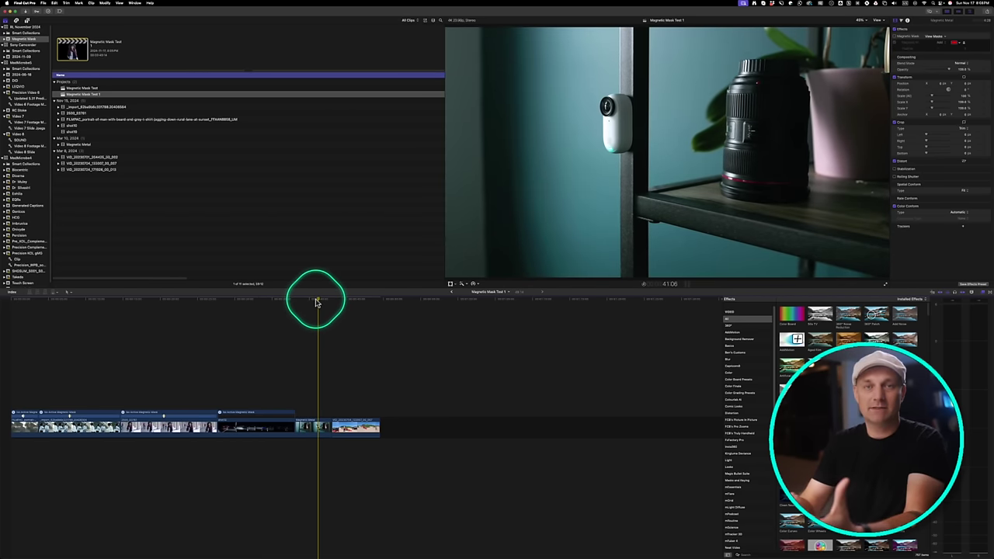
click(320, 428)
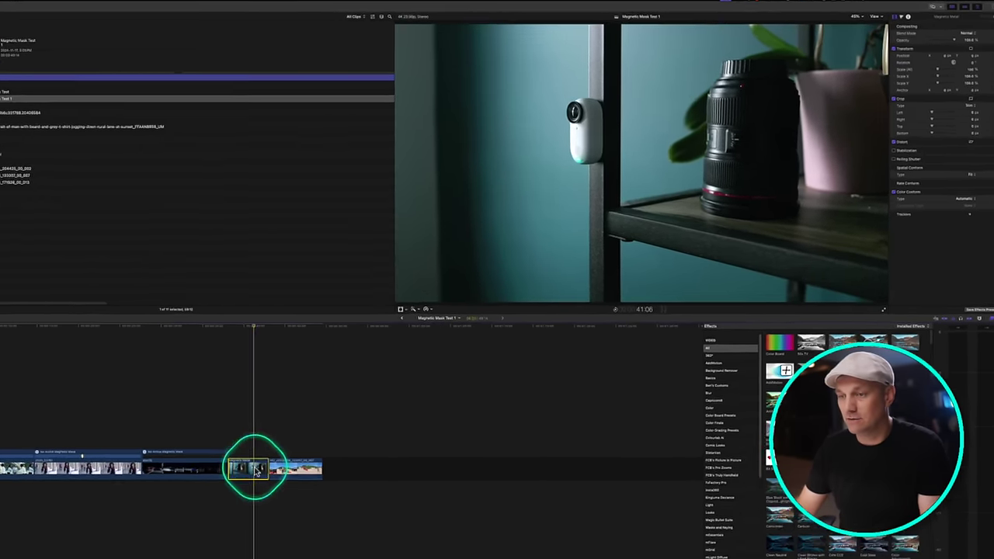
click(463, 284)
click(481, 319)
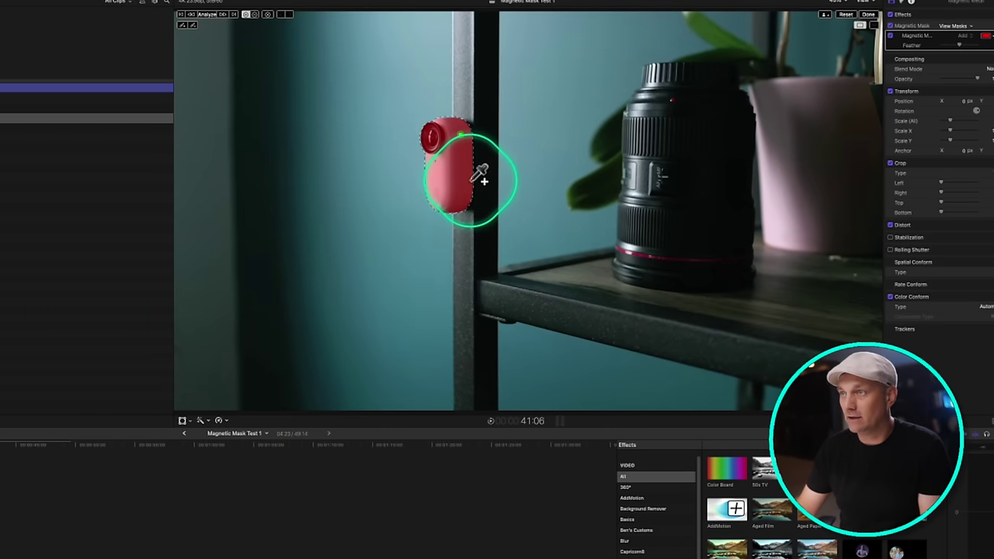
click(208, 15)
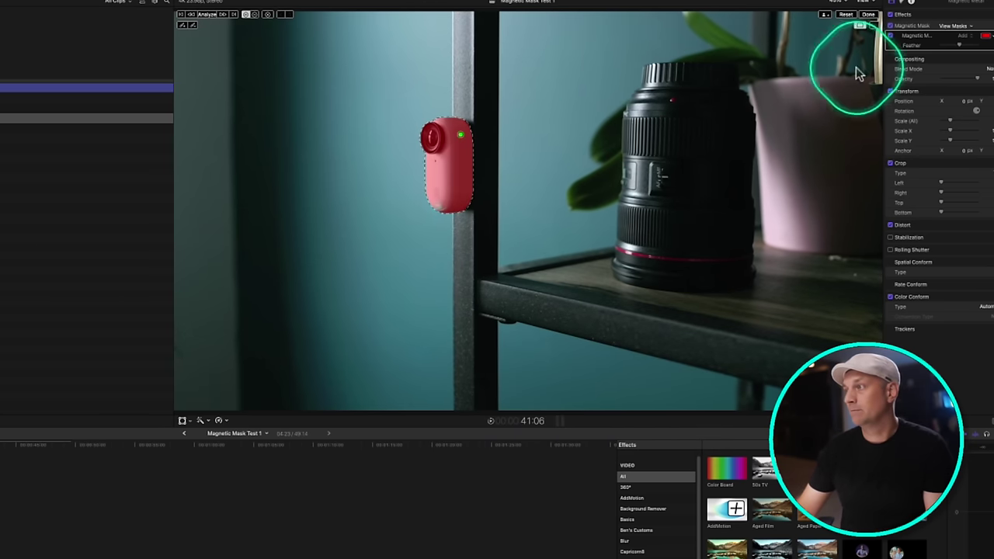
click(869, 17)
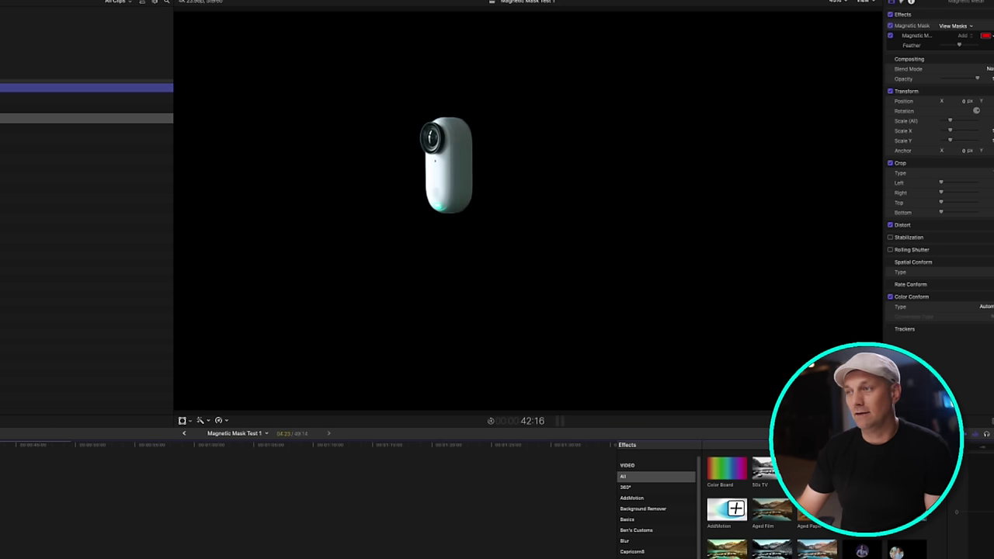
Step: Play the masked camera clip and enlarge the viewer image to 100%
key(space)
click(4, 451)
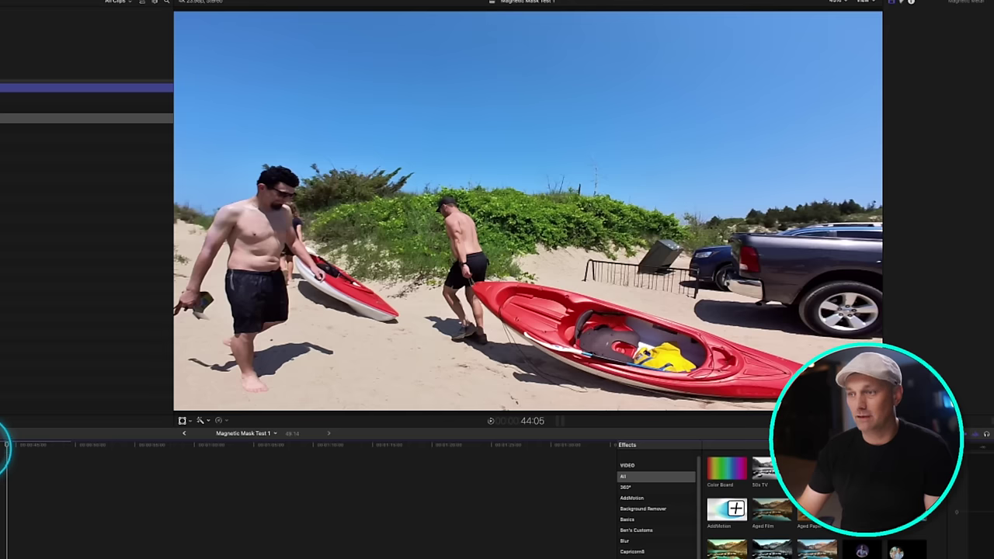
click(3, 450)
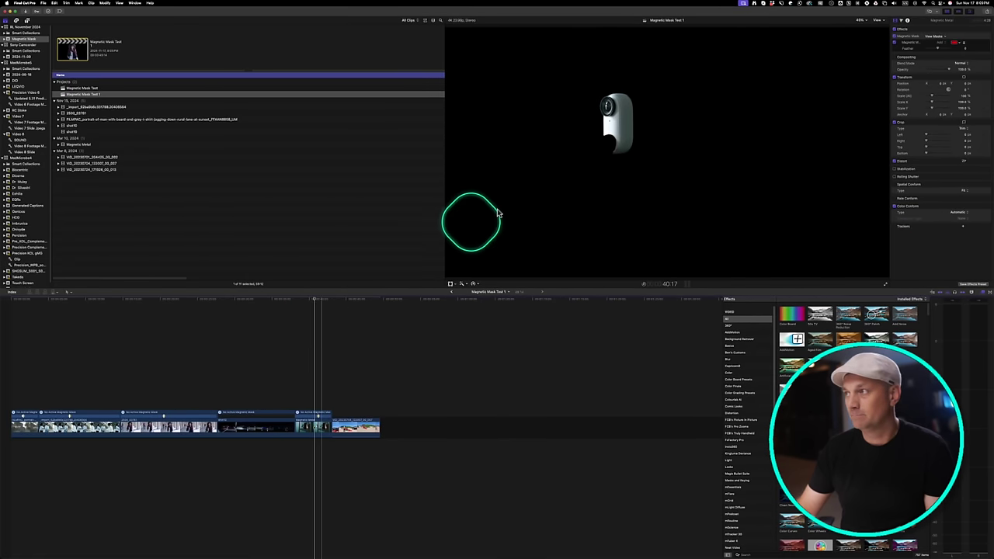
key(super+equal)
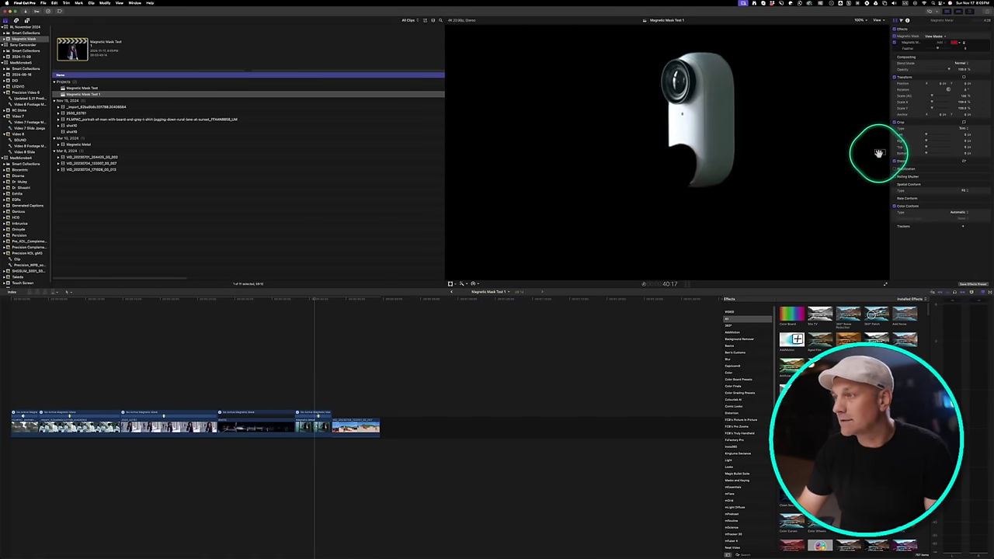
click(299, 350)
click(322, 310)
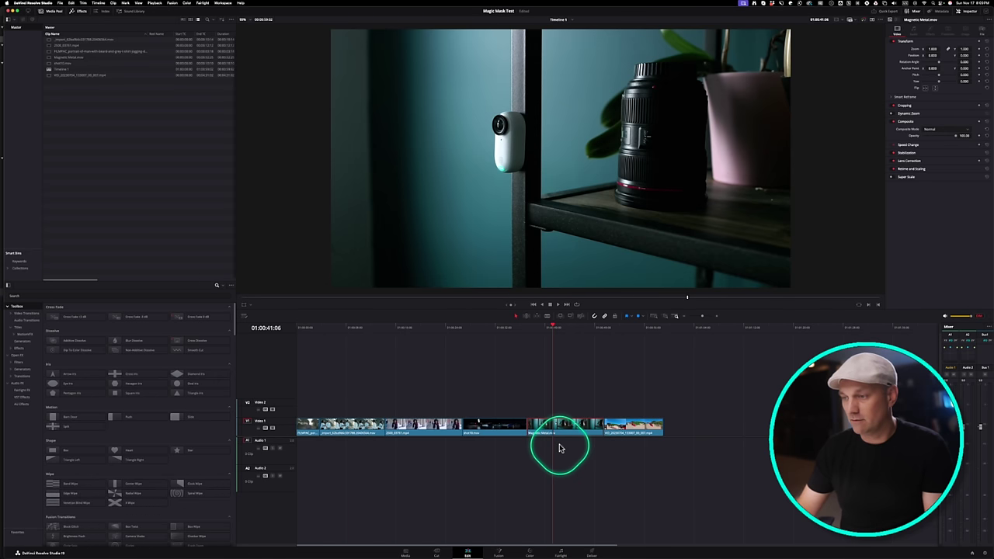
Step: On Resolve's Color page, go to a frame with the action camera and stroke it with Magic Mask
click(530, 553)
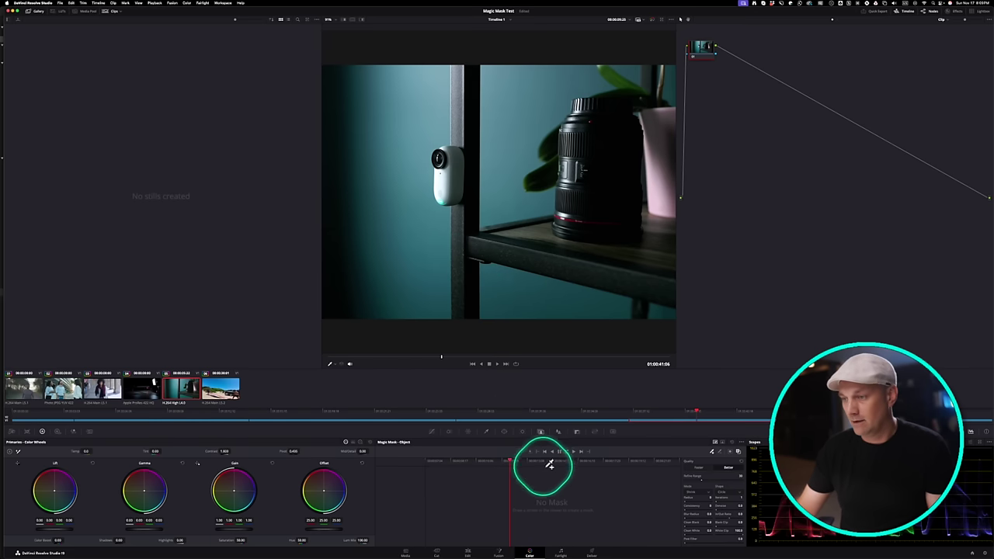
click(544, 461)
click(544, 433)
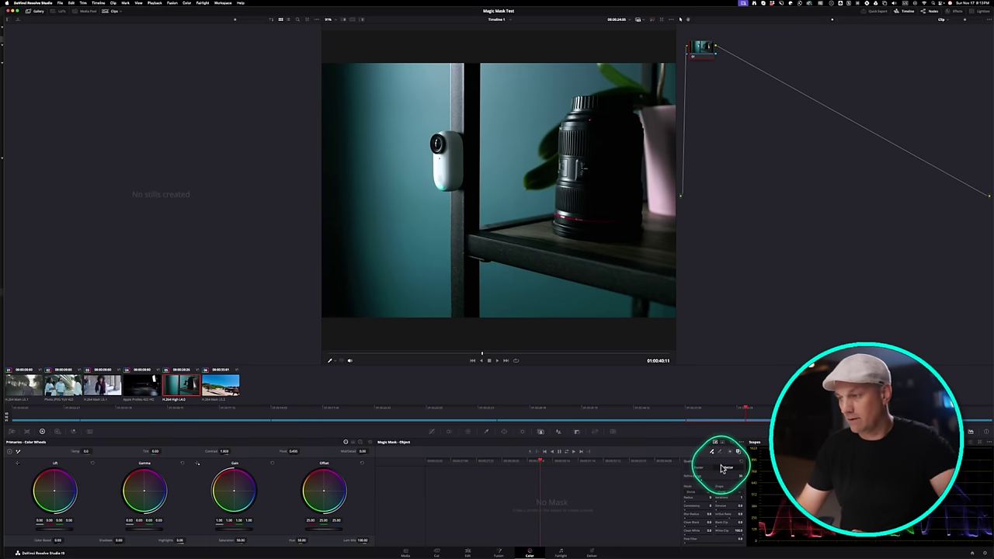
click(497, 173)
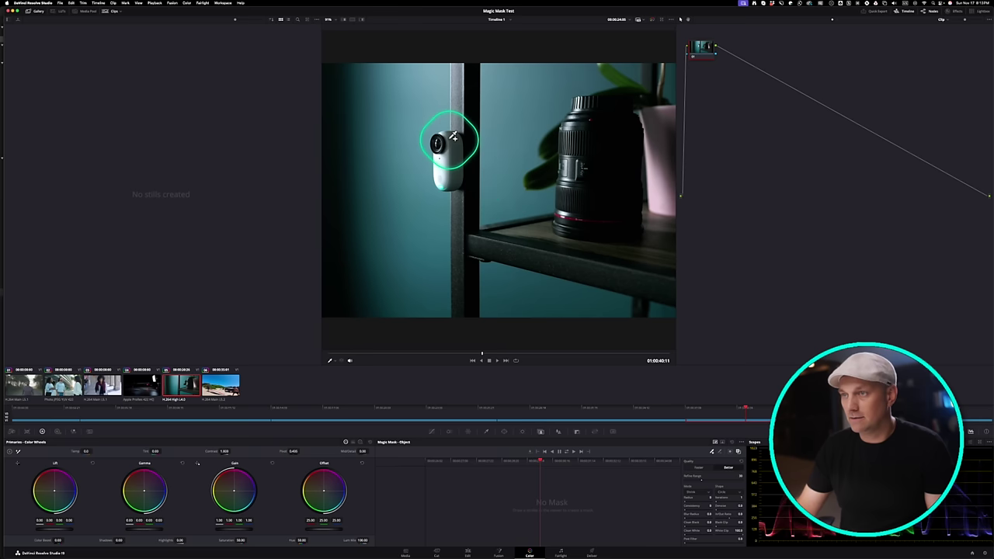
click(581, 457)
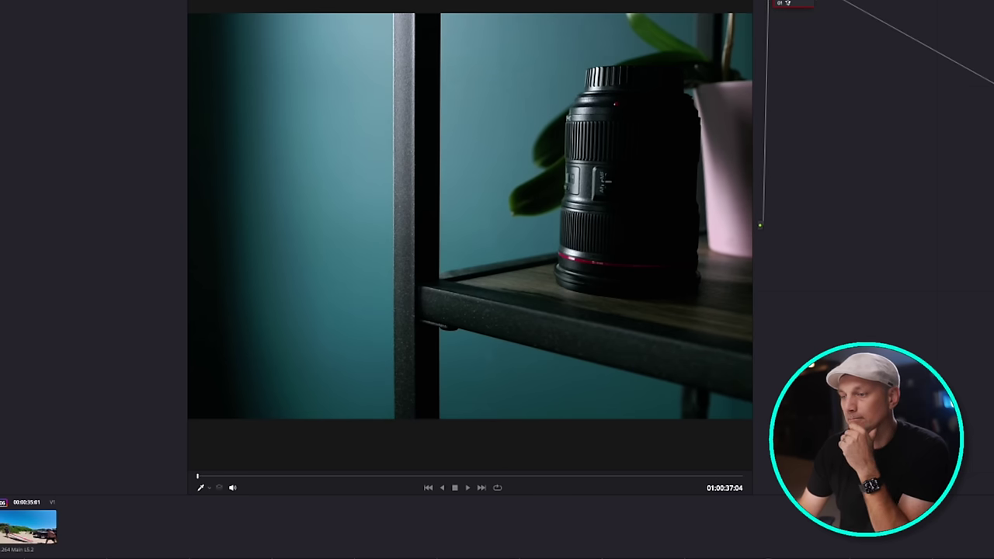
Step: Add an alpha output to the masked grade node and play the isolated camera on black
right_click(862, 154)
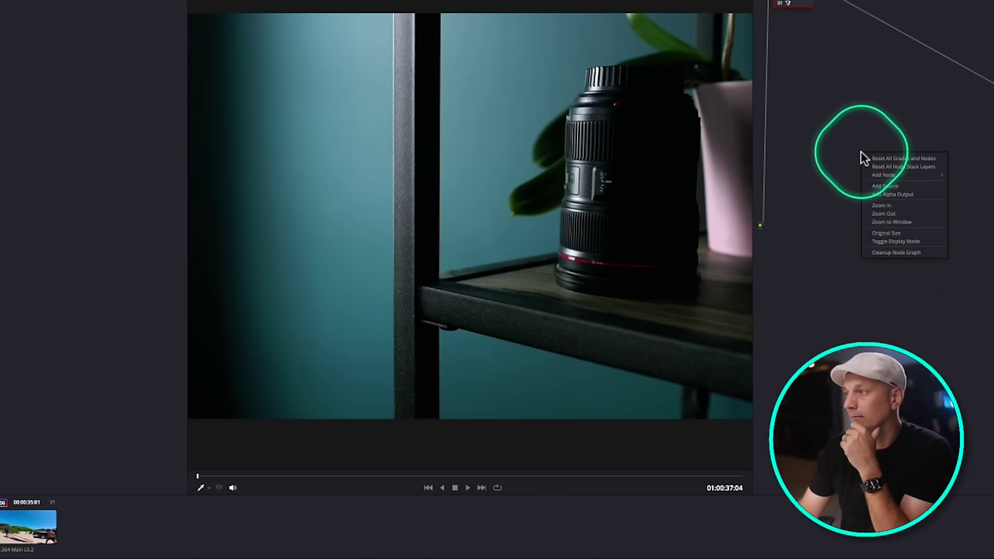
click(895, 195)
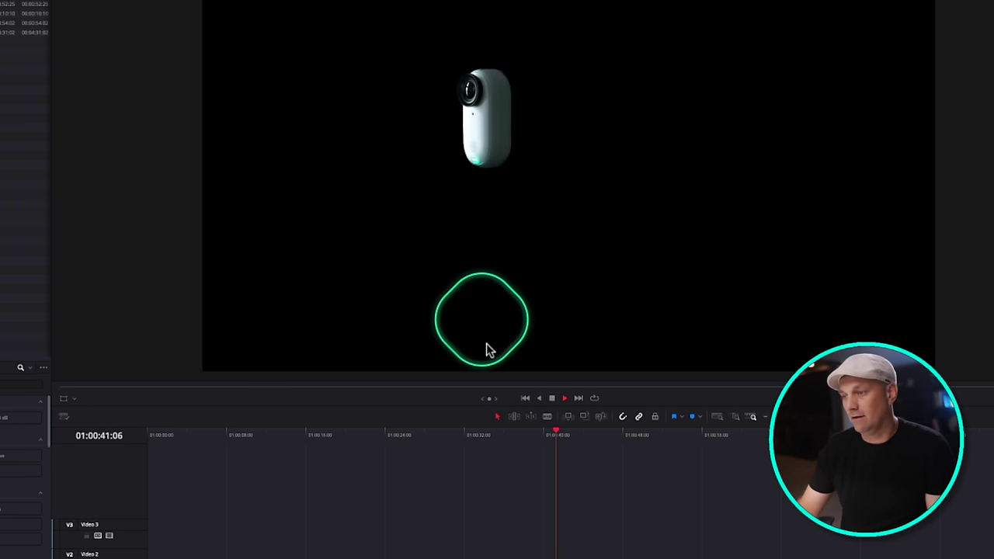
mouse_move(551, 440)
mouse_down()
mouse_move(521, 438)
mouse_move(588, 442)
mouse_move(551, 442)
mouse_up()
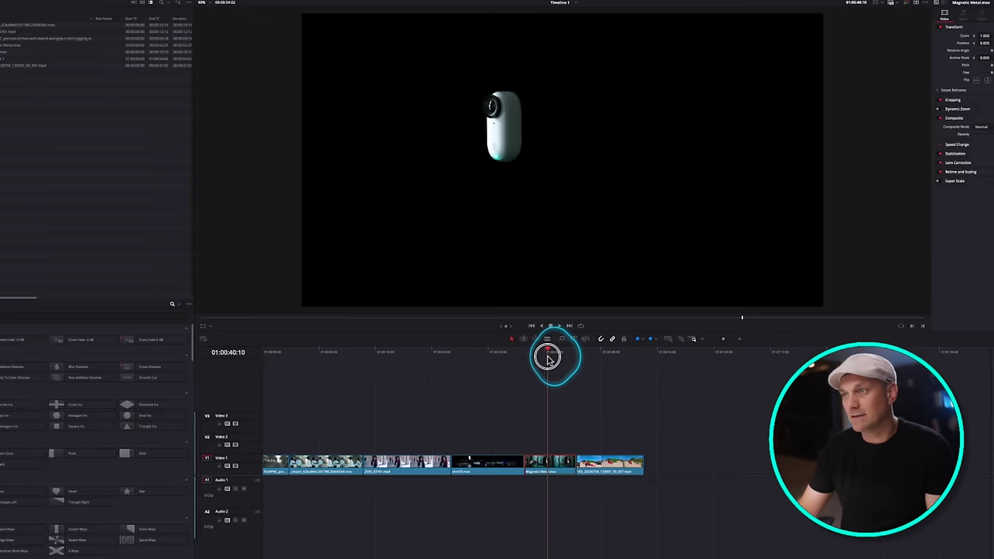
drag(548, 357, 550, 358)
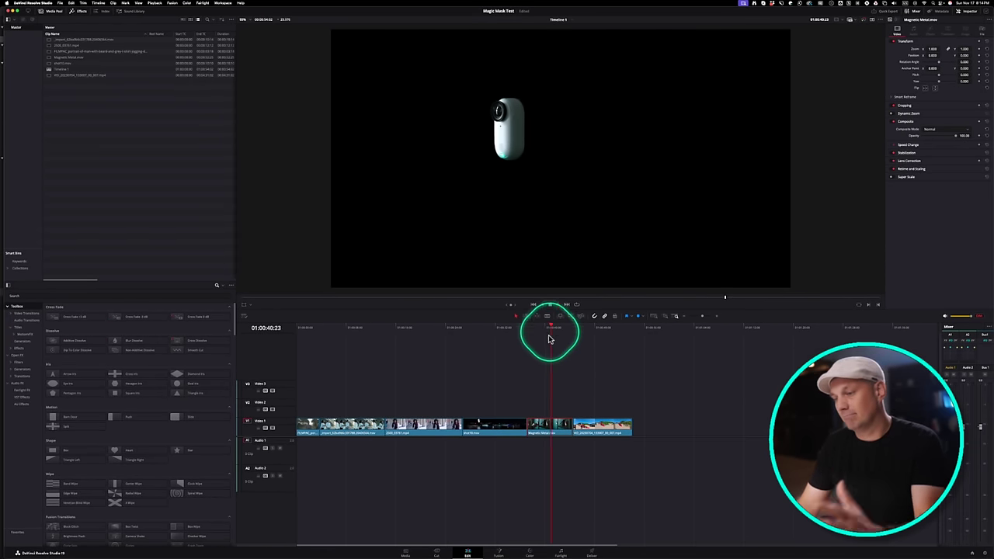
key(space)
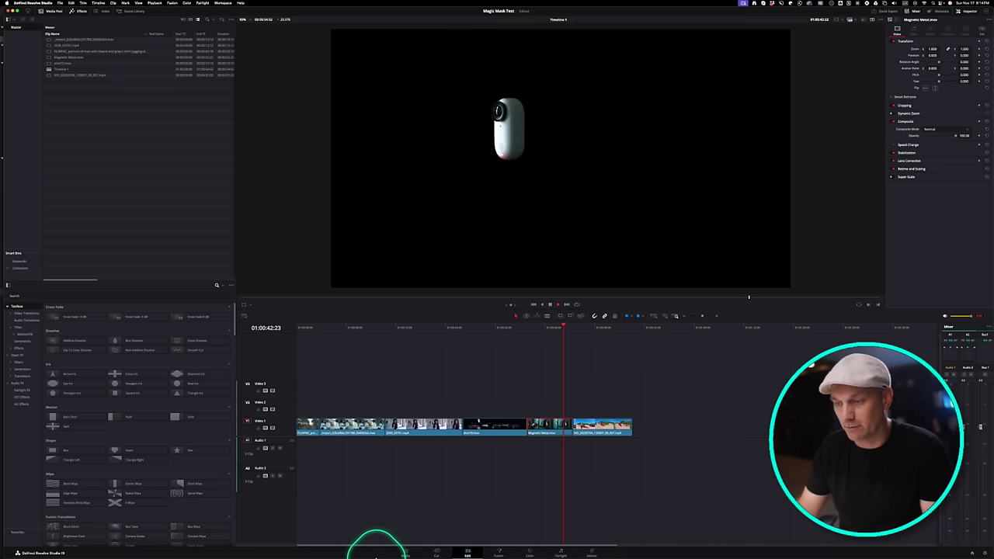
Step: Jump back to an earlier frame for review and bring Final Cut Pro forward
click(556, 329)
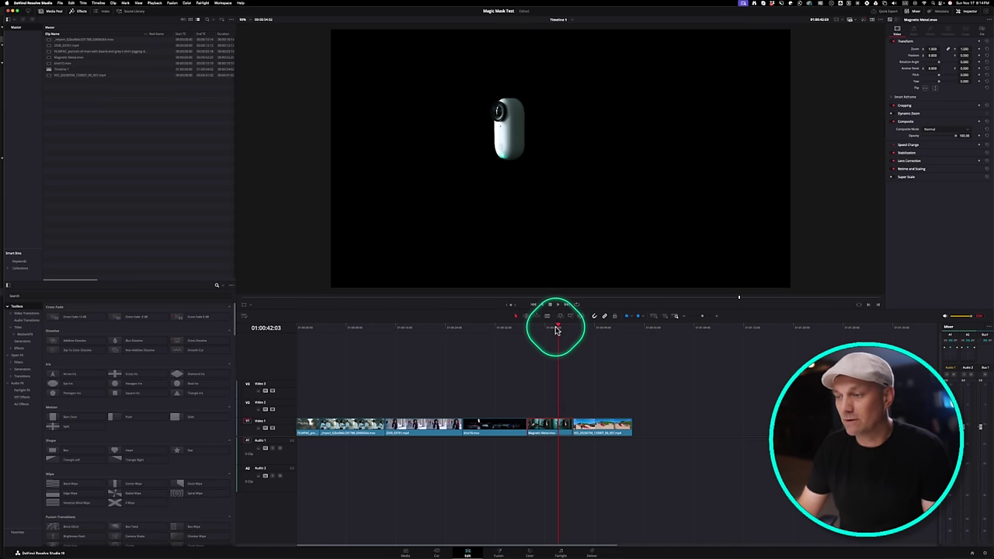
mouse_move(300, 555)
click(272, 548)
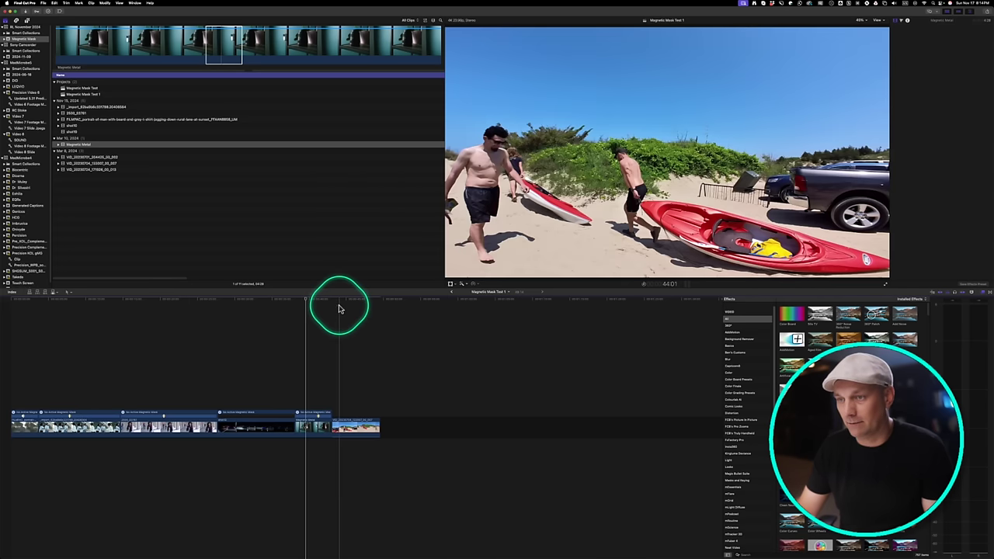
Step: Apply Magnetic Mask to the beach kayak clip, move it first in the effect stack, and analyze
drag(339, 305, 344, 304)
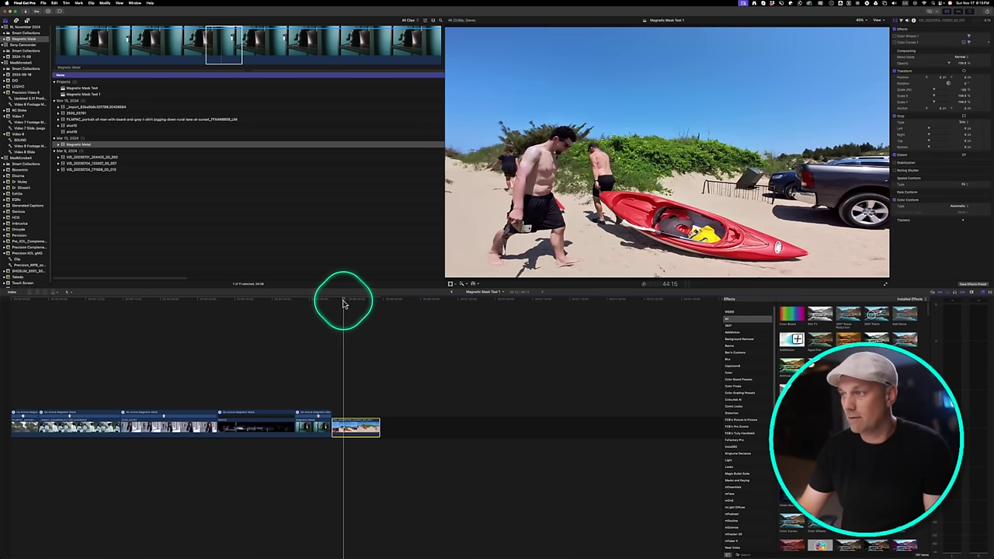
click(892, 88)
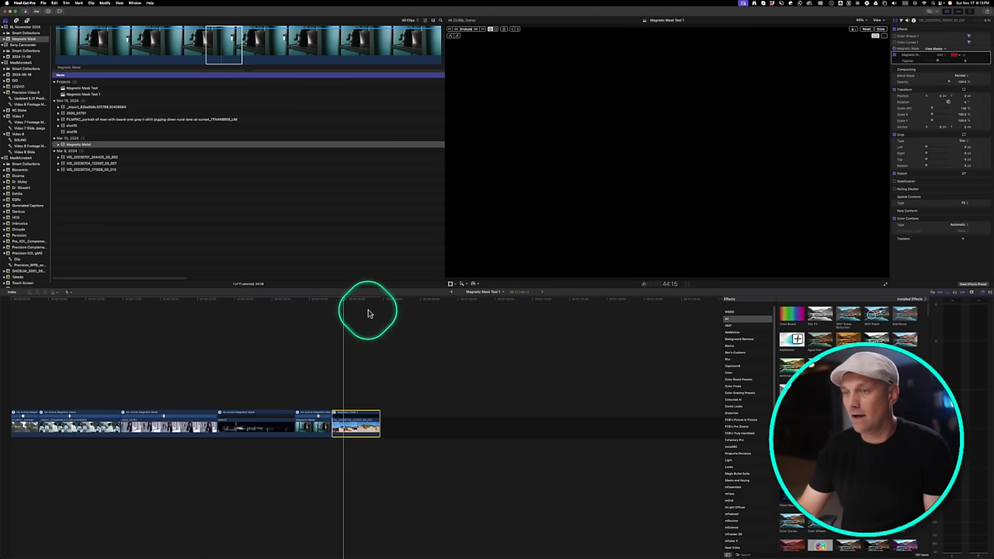
drag(921, 49, 921, 37)
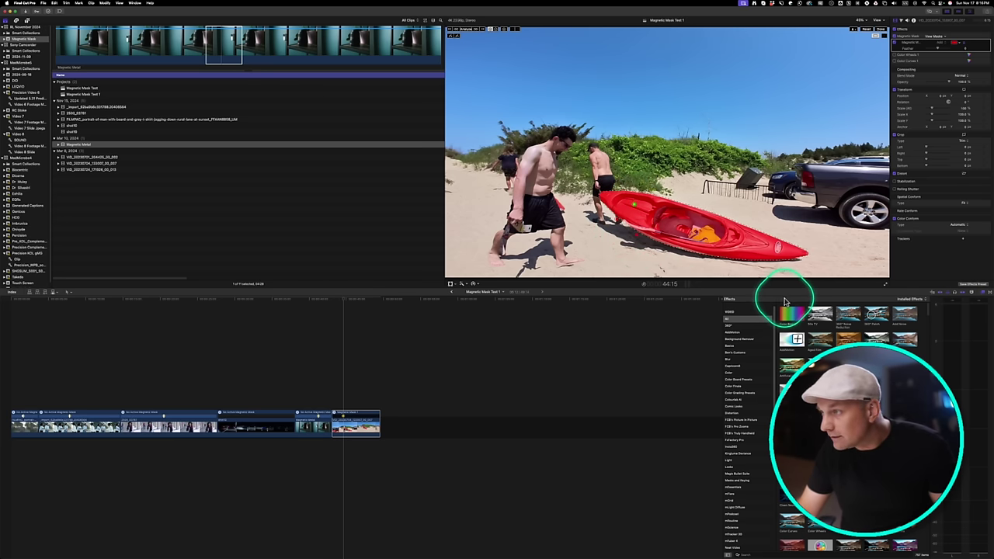
click(466, 31)
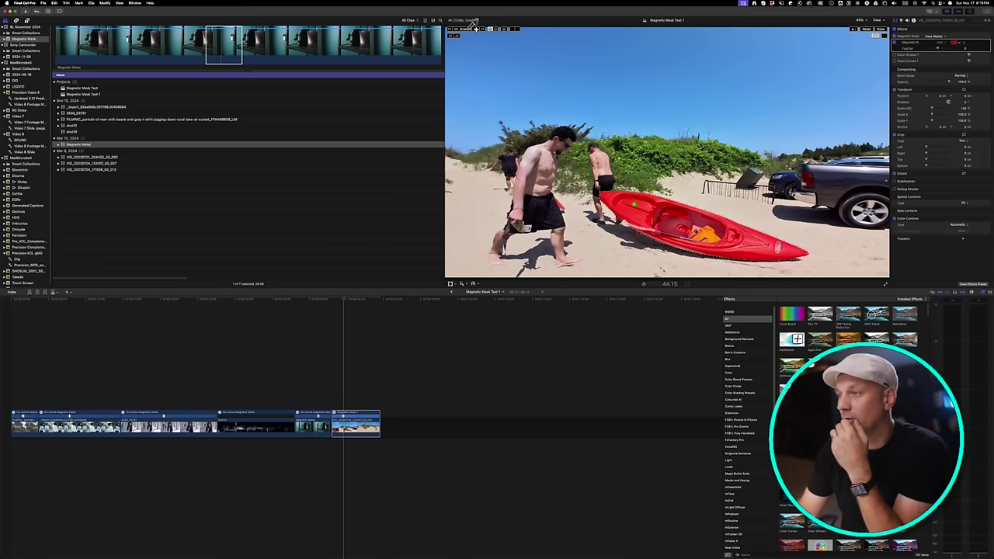
Step: View the mask output so only the red kayak shows on black across frames
click(344, 297)
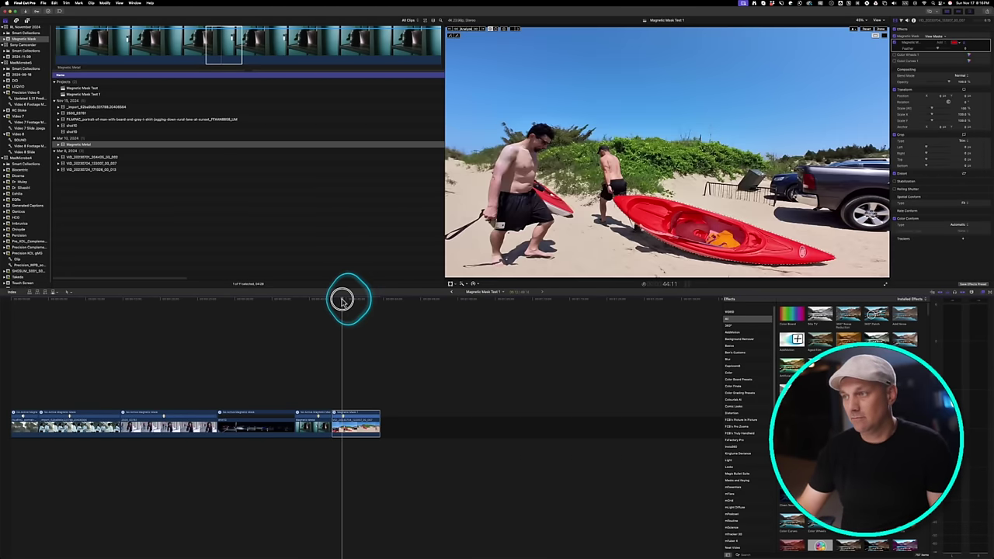
click(880, 31)
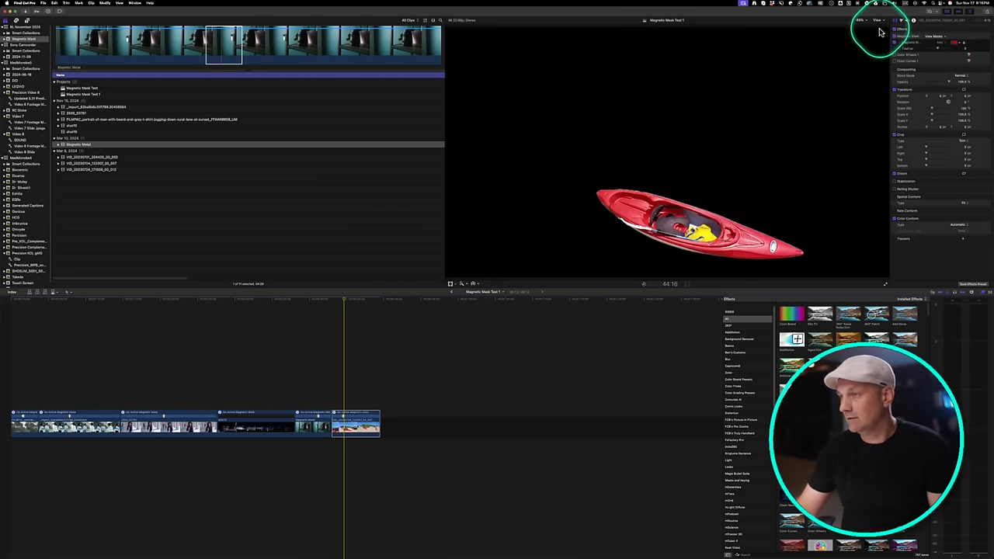
drag(346, 299, 352, 301)
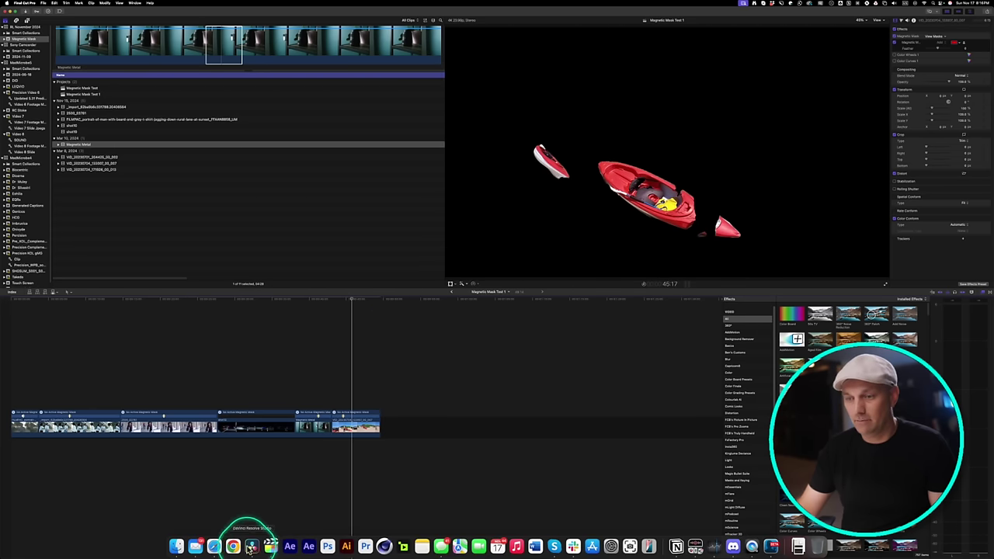
Step: In DaVinci Resolve's Color page, mark the red kayak with Magic Mask and track it forward
click(252, 547)
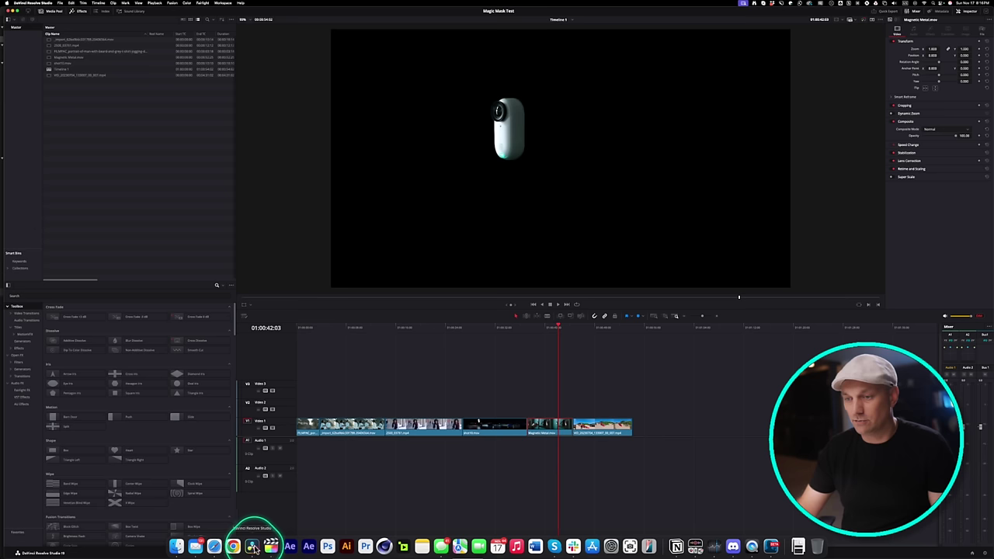
click(586, 326)
click(595, 426)
key(shift+6)
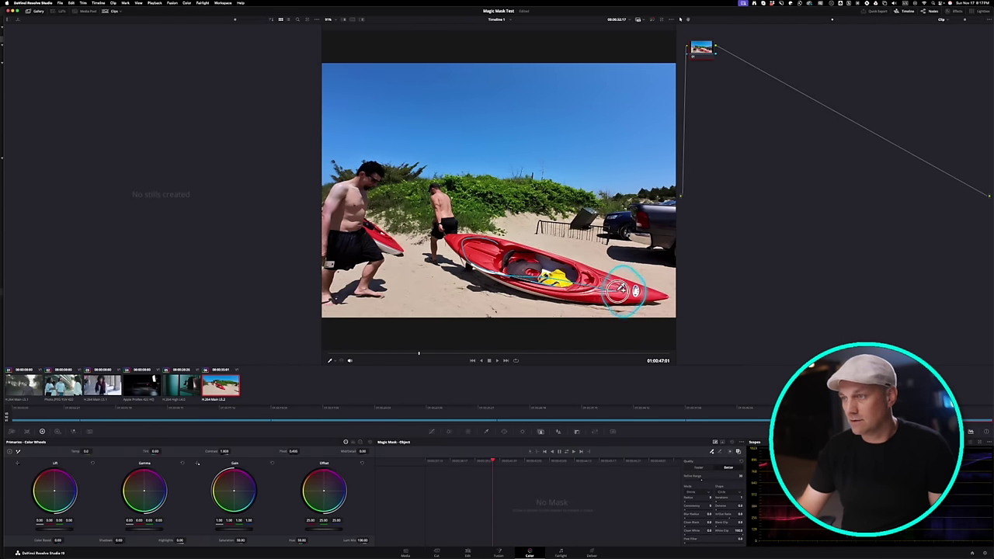
click(556, 273)
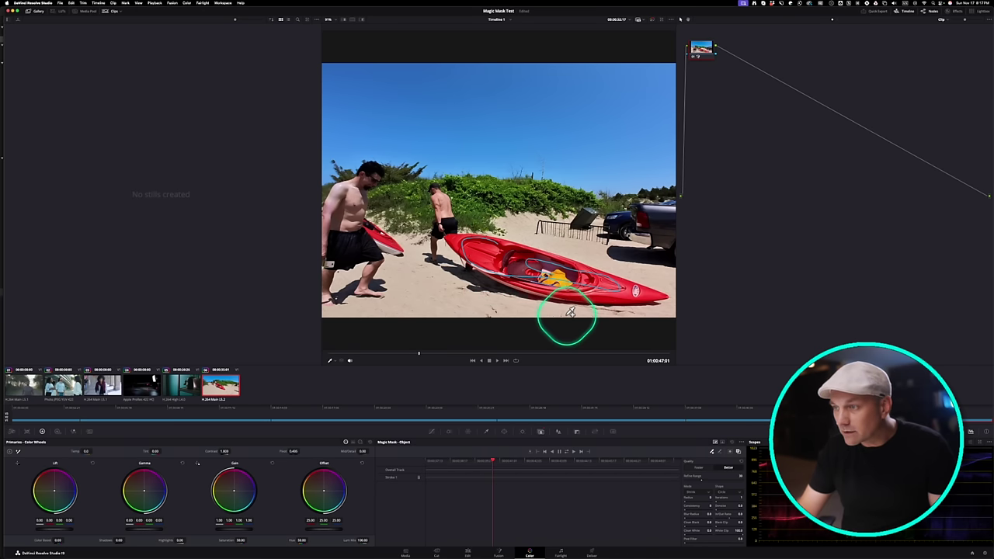
click(573, 452)
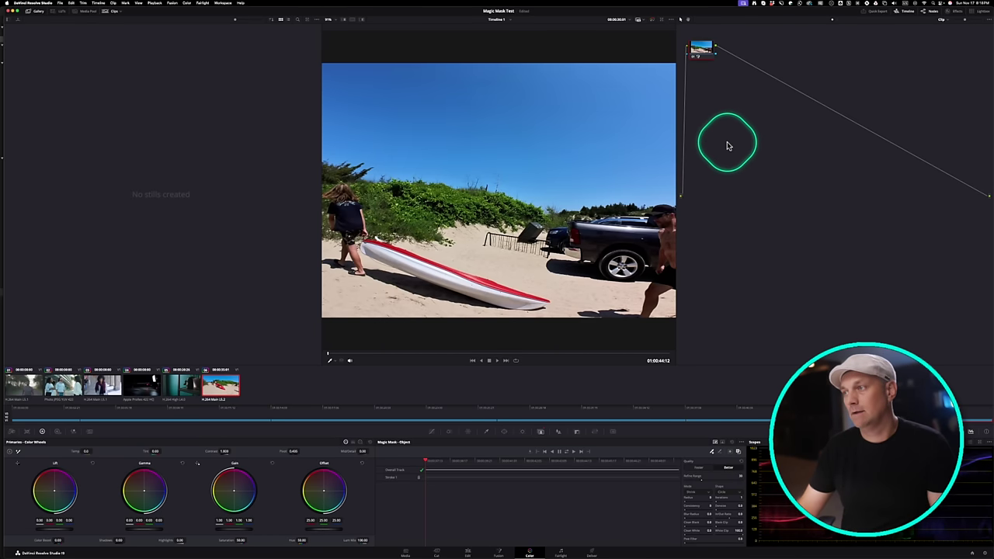
Step: Add an alpha output and play the kayak-on-black clip on the Edit page
click(752, 169)
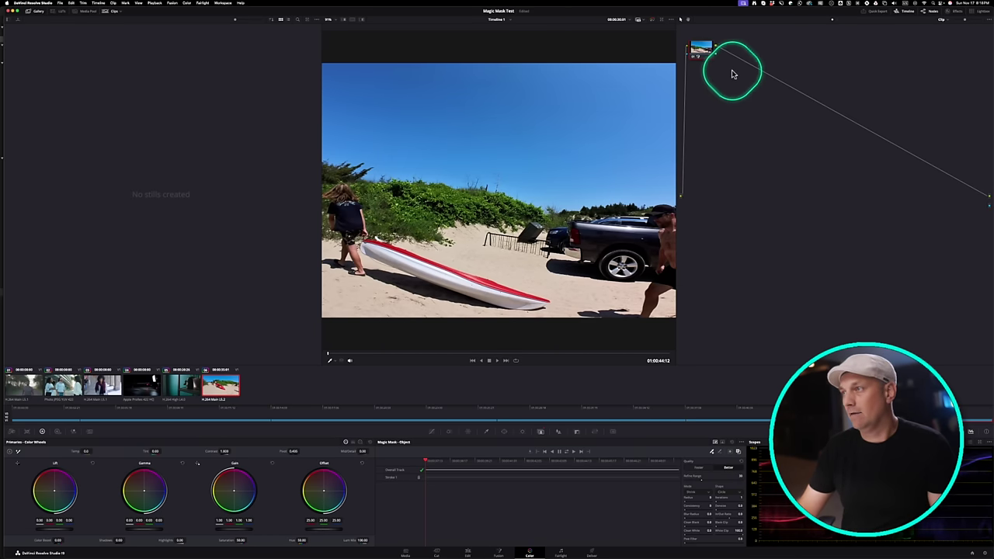
click(466, 553)
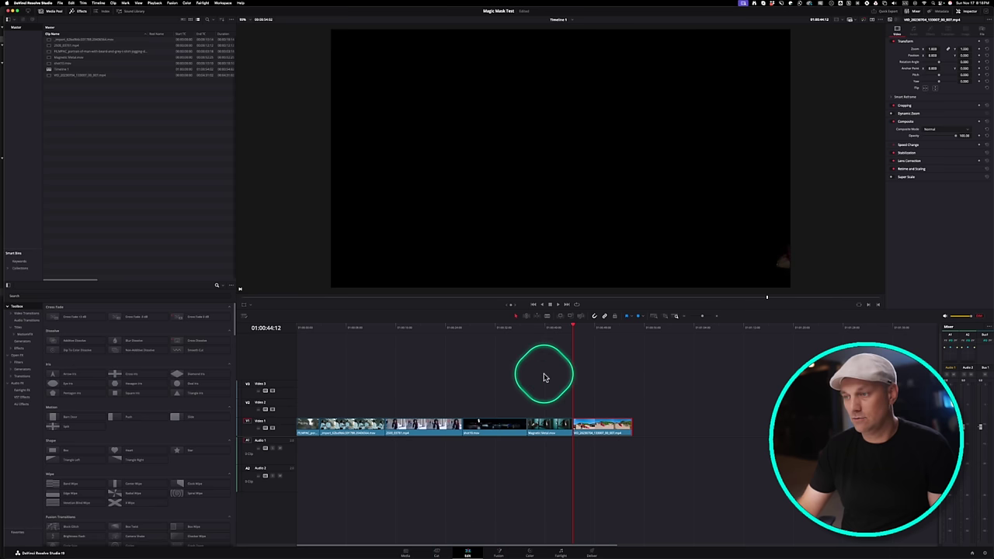
click(572, 328)
key(space)
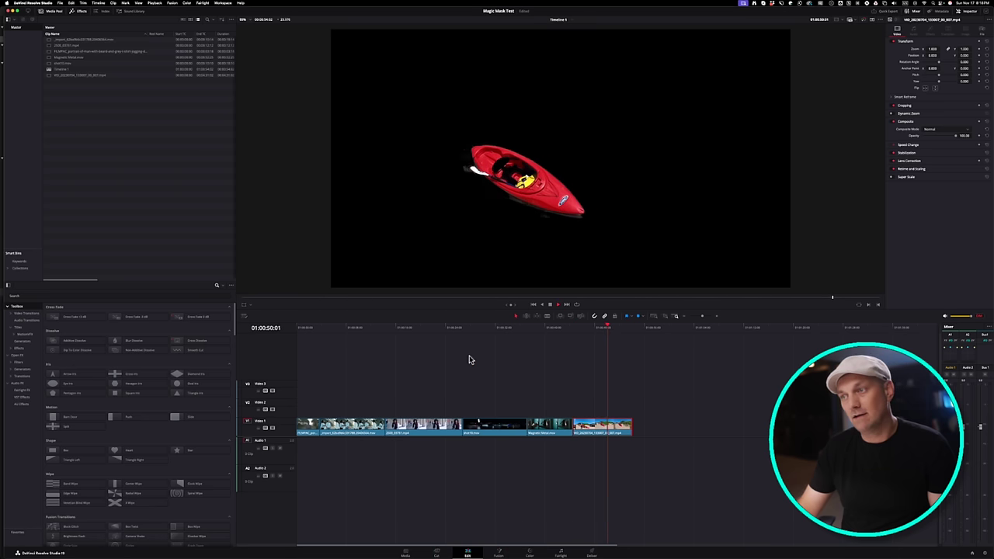
mouse_move(604, 327)
mouse_down()
mouse_move(613, 326)
mouse_move(592, 329)
mouse_move(613, 329)
mouse_move(585, 329)
mouse_up()
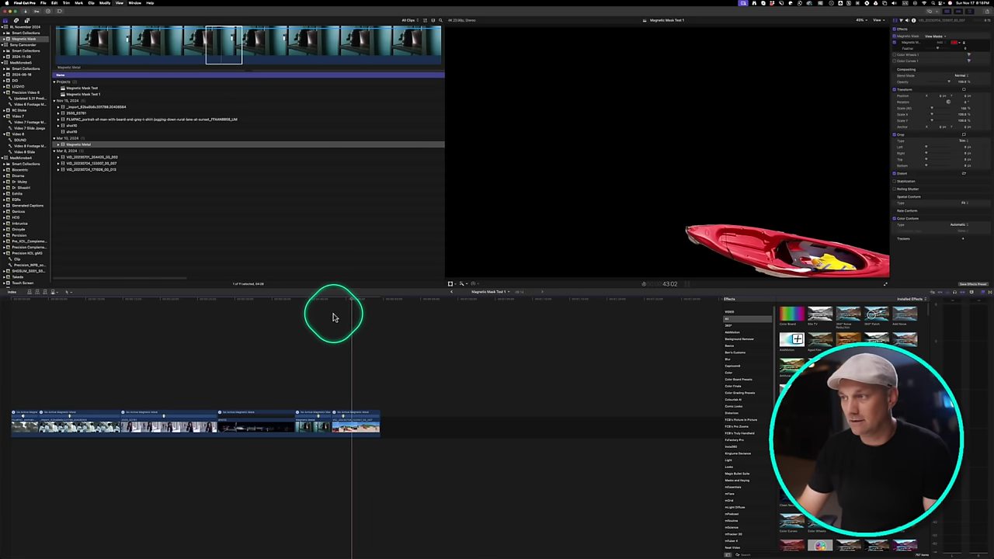
Step: Review the masked result, then select the beach clip and start editing its Magnetic Mask
key(space)
click(348, 304)
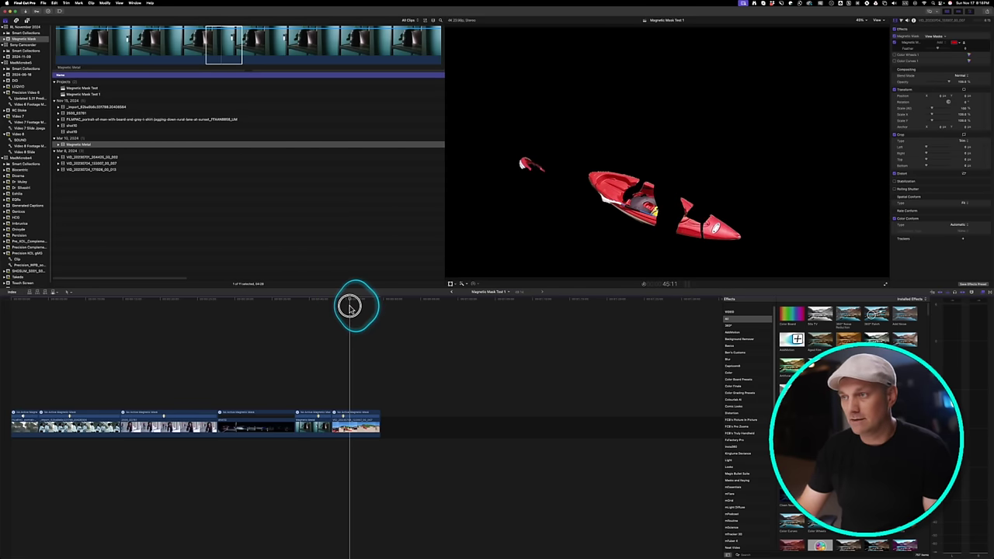
click(353, 425)
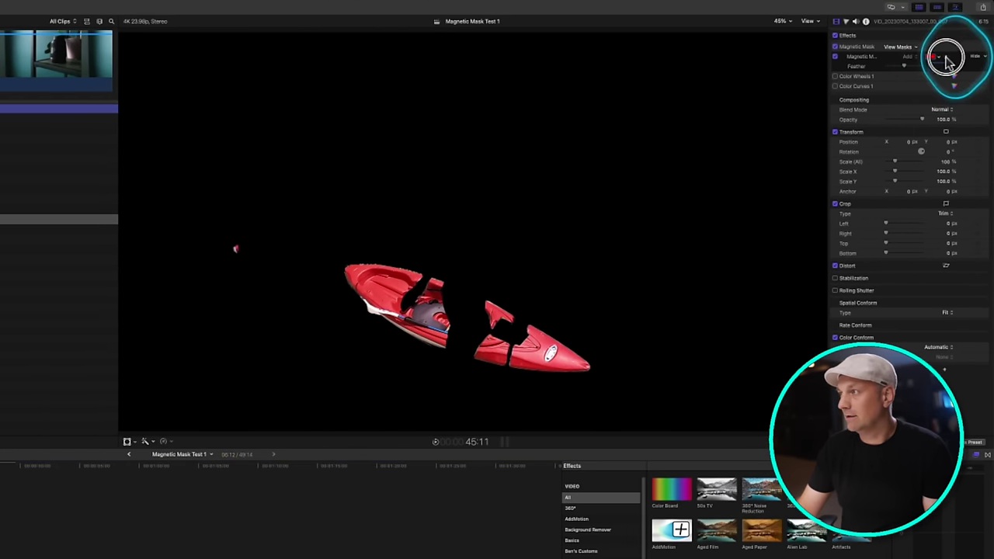
click(945, 58)
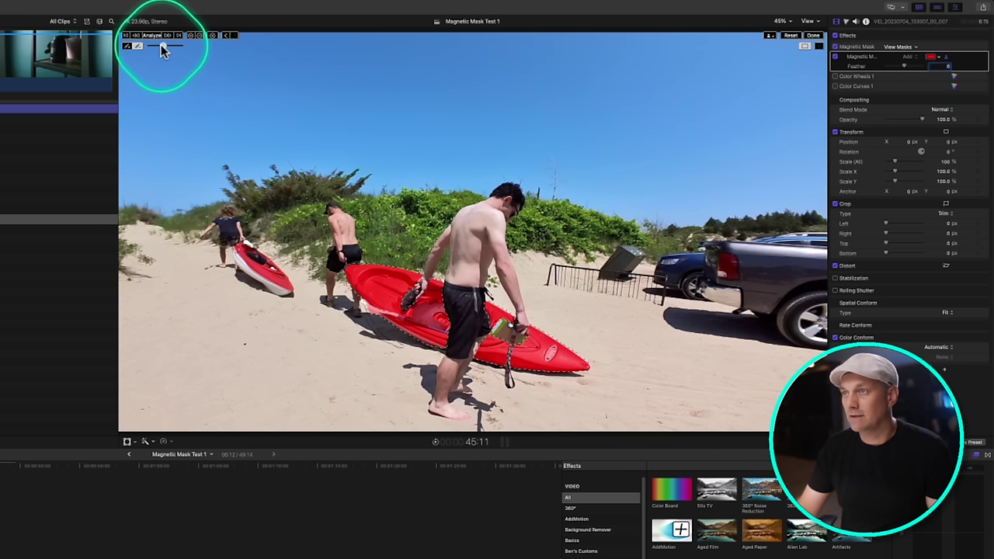
Step: Paint the girl's kayak into the Magnetic Mask over the first few frames
click(241, 235)
mouse_move(241, 236)
mouse_down()
mouse_move(282, 273)
mouse_move(257, 264)
mouse_move(297, 280)
mouse_move(237, 227)
mouse_move(299, 274)
mouse_up()
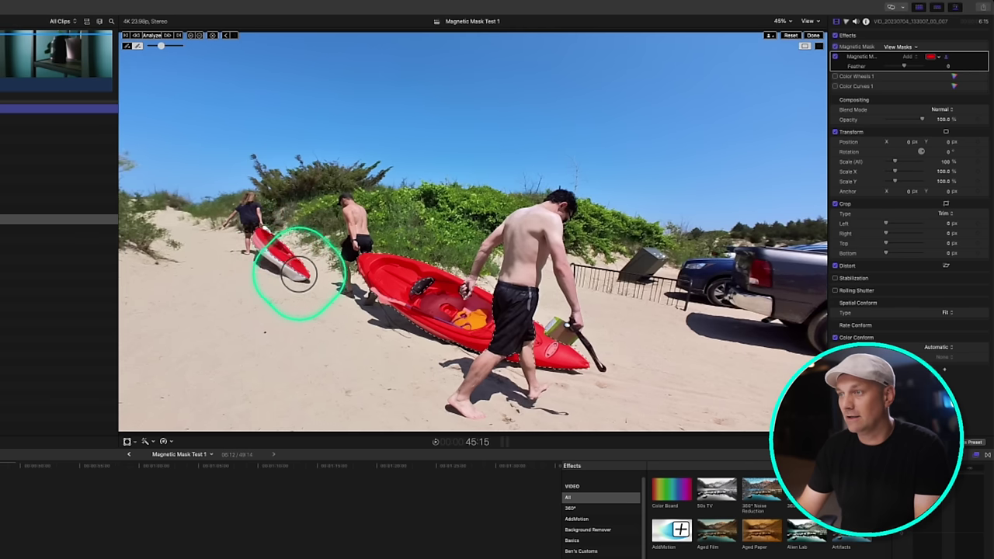
key(Right)
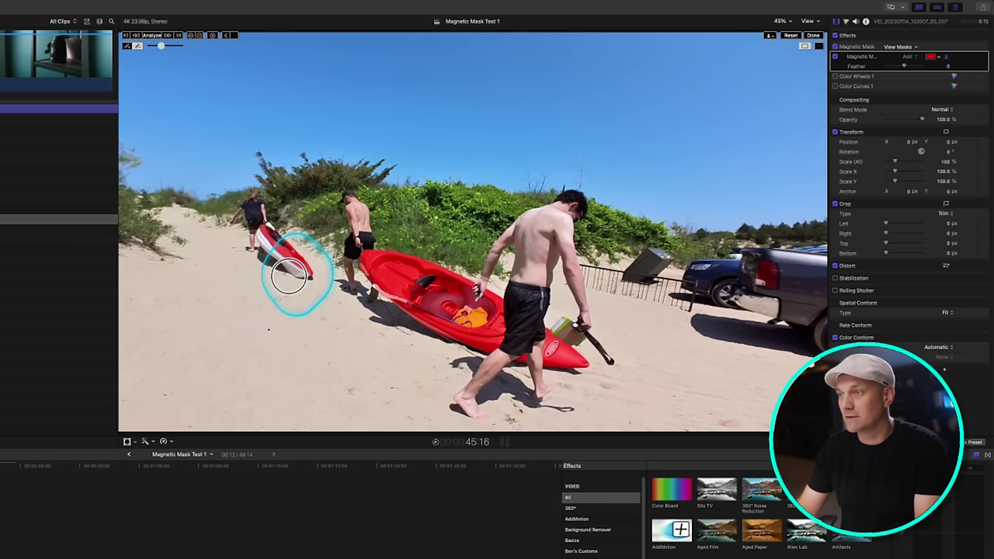
mouse_move(306, 277)
mouse_down()
mouse_move(295, 271)
mouse_move(307, 271)
mouse_up()
key(Right)
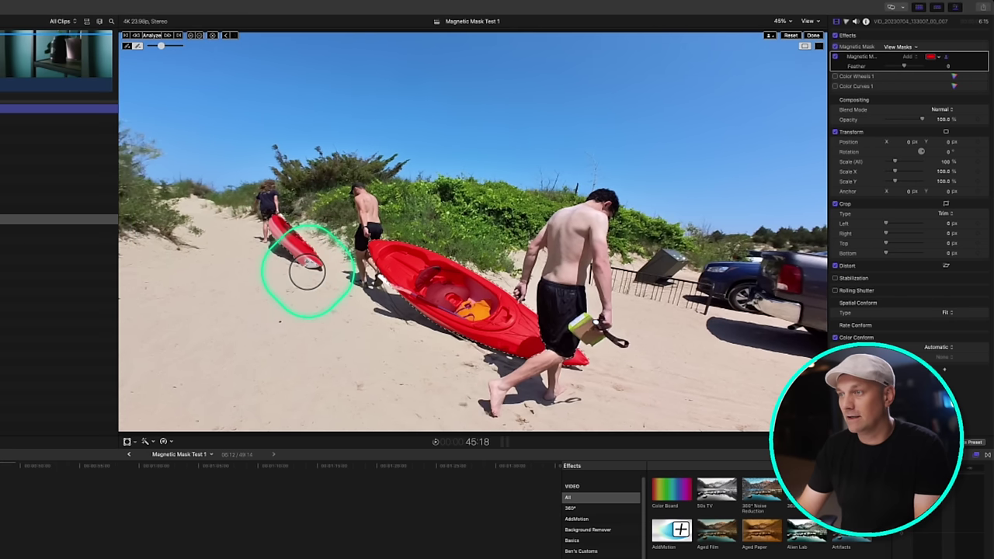
Step: Adjust the mask brush size and keep adding the girl's kayak while stepping through frames
drag(160, 45, 172, 49)
key(Right)
click(326, 254)
key(Right)
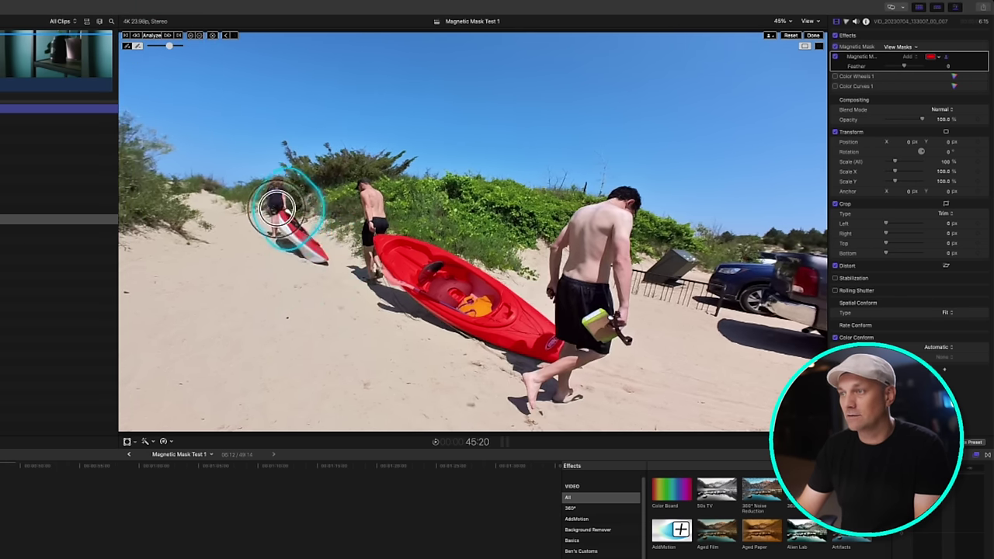
key(Right)
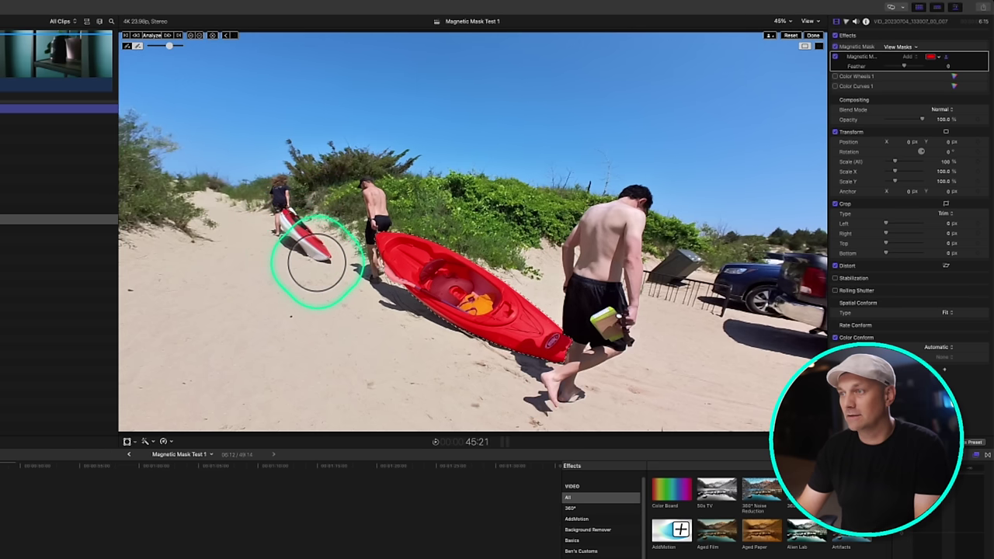
key(Right)
key(Right)
key(Right)
key(Right)
key(Right)
key(Right)
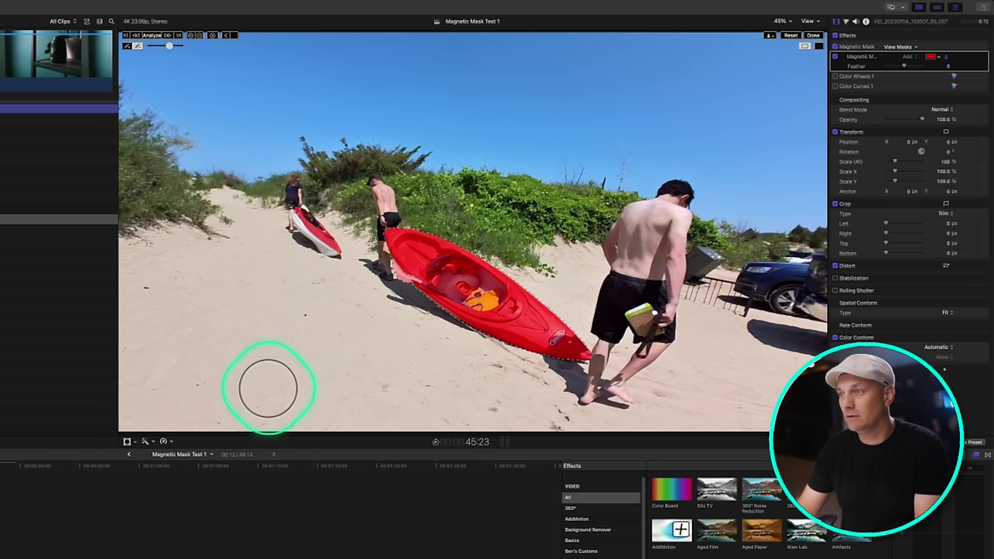
click(333, 229)
key(Right)
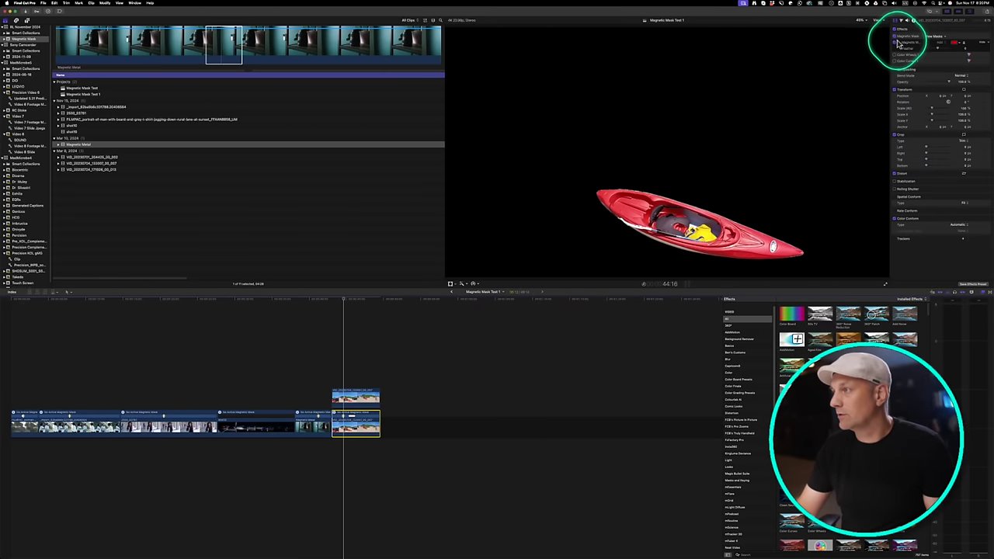
Step: Turn off the mask view and play back the upper connected beach clip
click(897, 37)
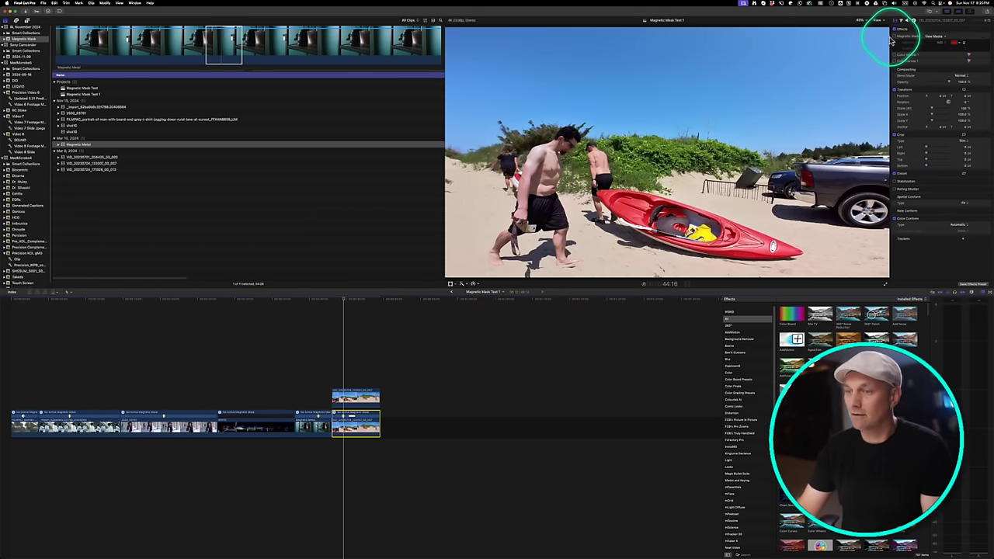
click(357, 397)
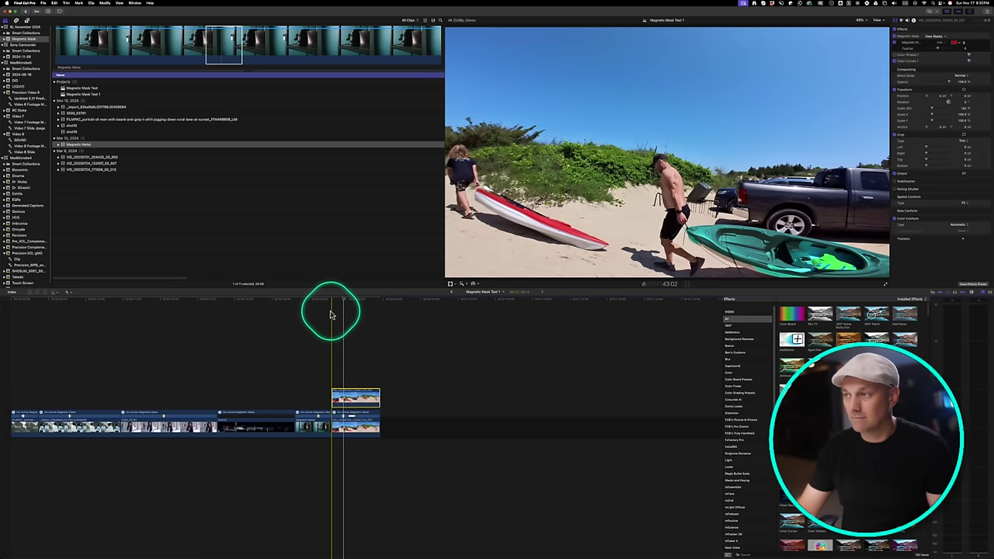
key(space)
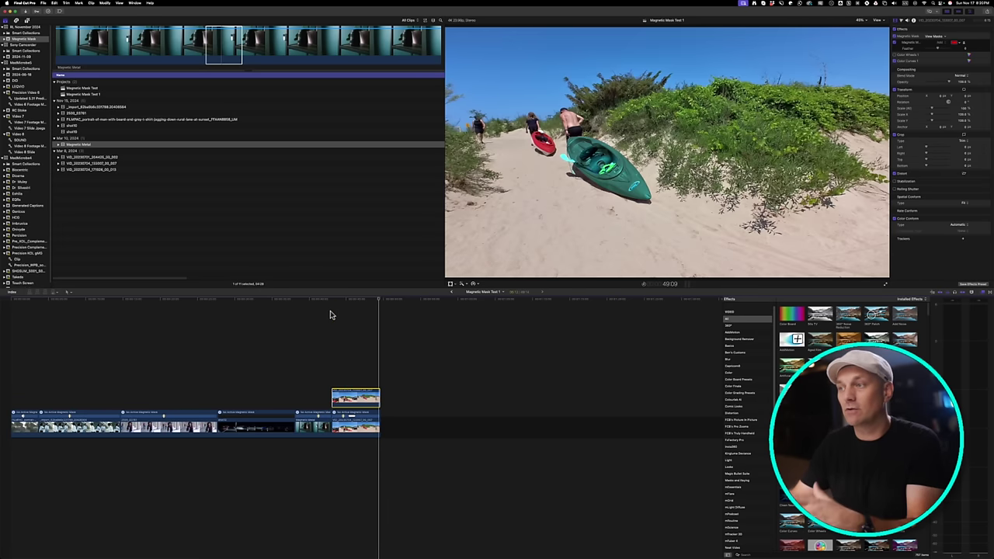
click(338, 296)
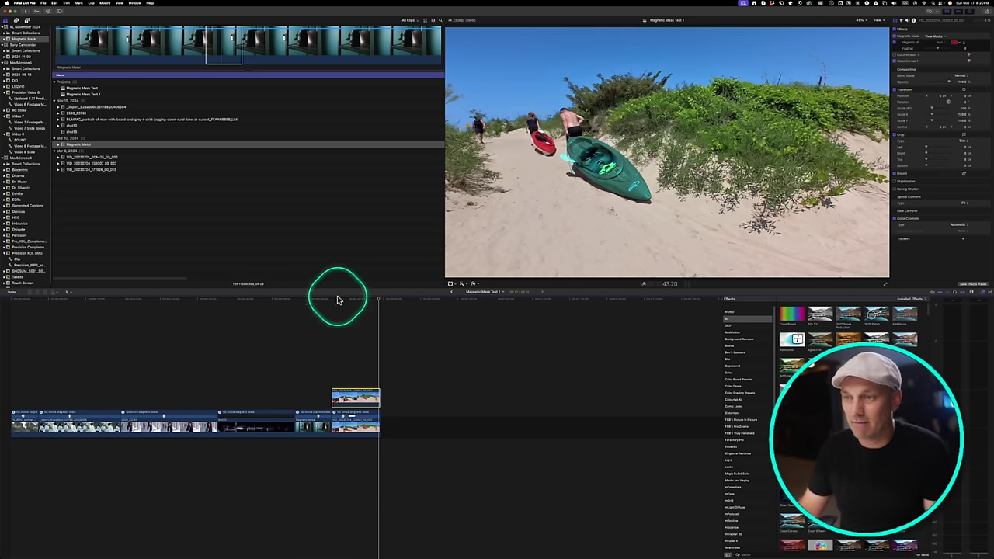
key(space)
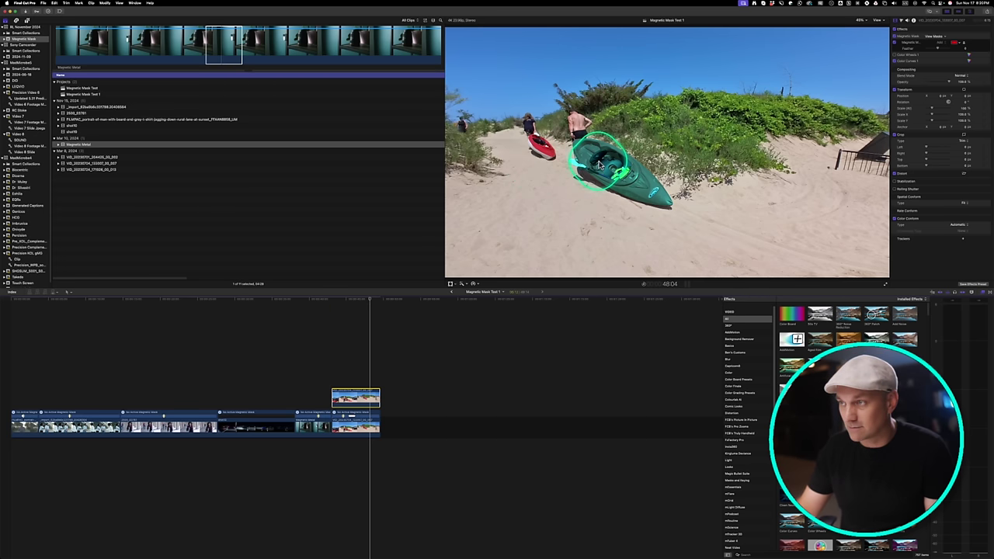
Step: Place the next beach clip after the existing ones and paste the Color Wheels and Color Curves effects
mouse_move(344, 301)
mouse_down()
mouse_move(357, 300)
mouse_move(348, 302)
mouse_up()
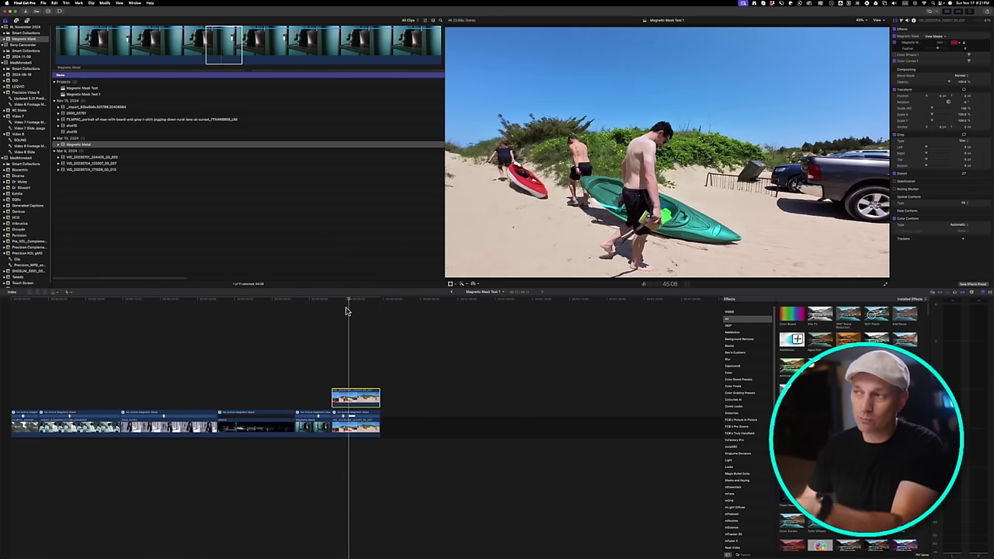
drag(854, 303, 406, 423)
drag(915, 42, 894, 45)
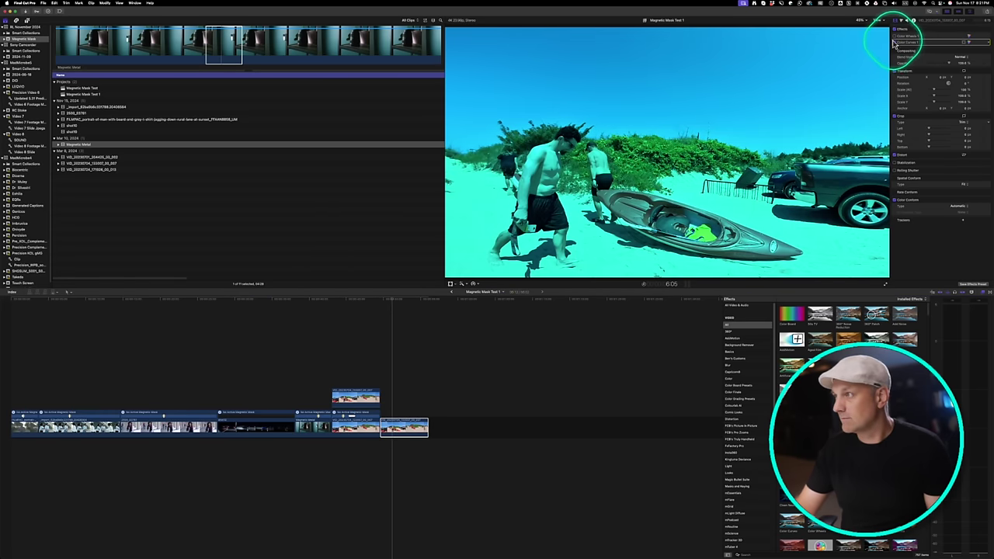
Step: Add a Magnetic Mask to Color Curves, pick the red kayak, and analyze the clip
drag(894, 45, 893, 45)
click(964, 42)
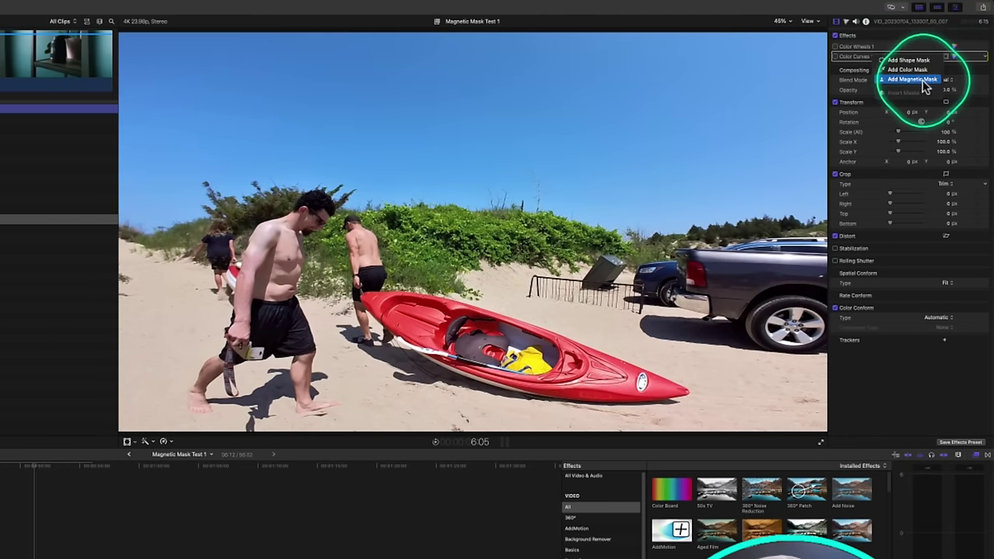
click(921, 81)
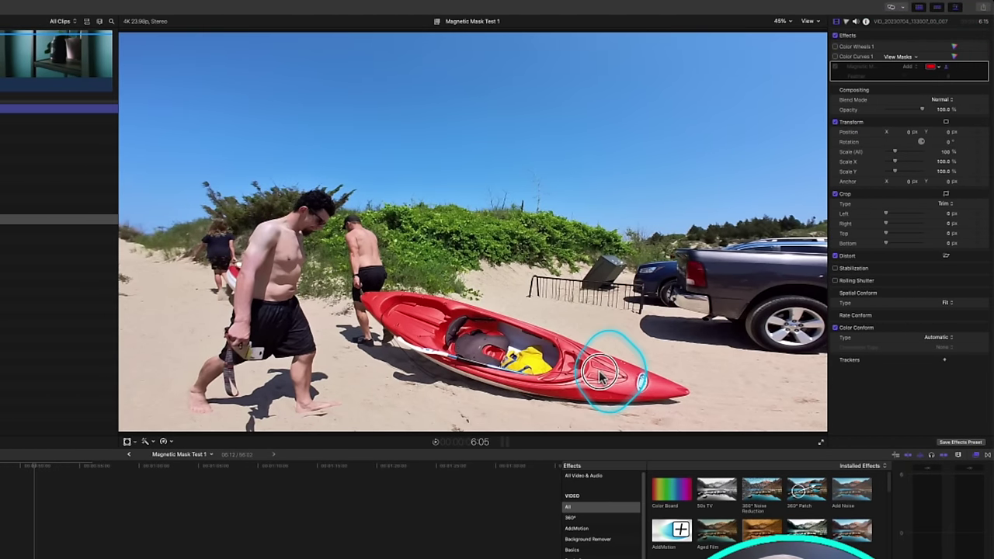
click(599, 376)
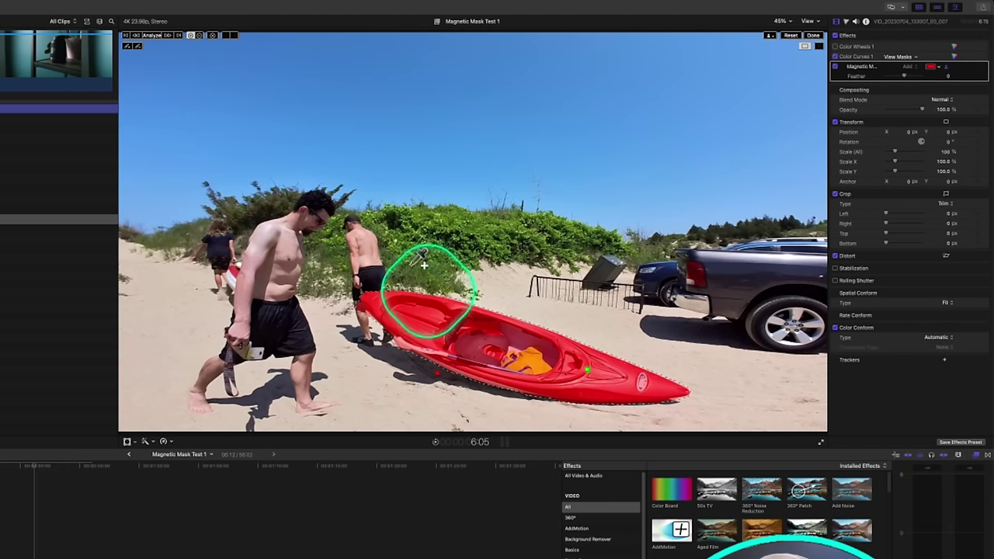
click(150, 35)
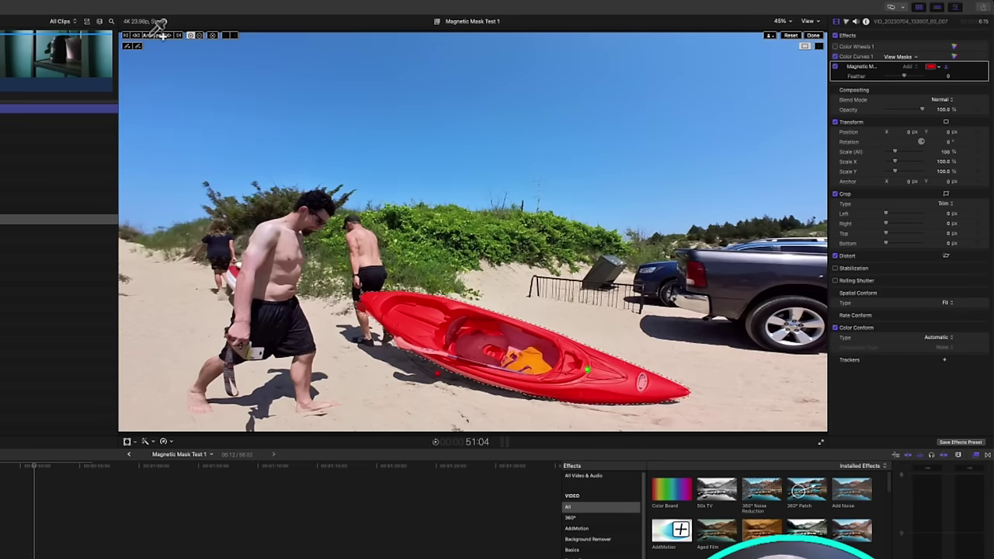
Step: Review the tracked mask from near the clip start, then return to the earlier teal kayak clip
click(159, 31)
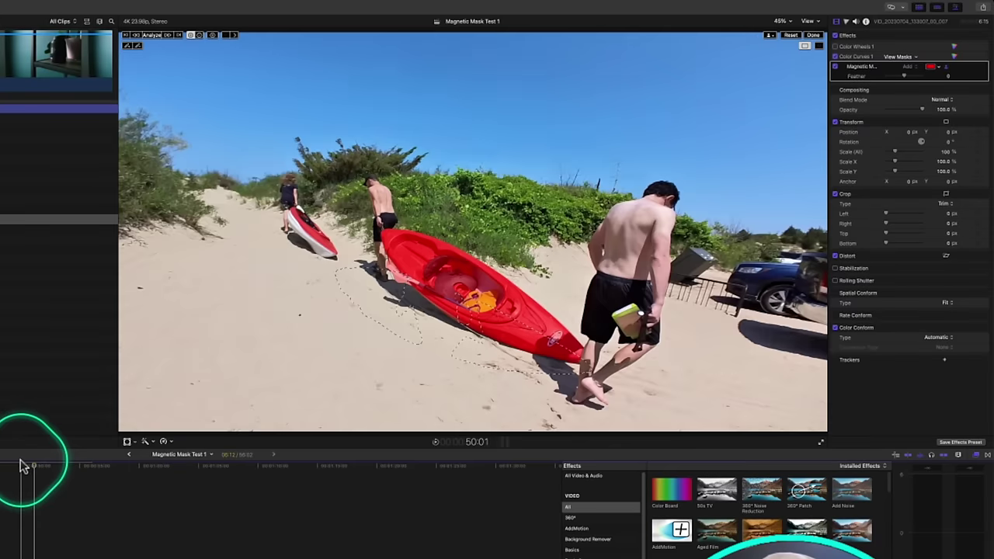
drag(23, 466, 46, 466)
drag(865, 49, 859, 72)
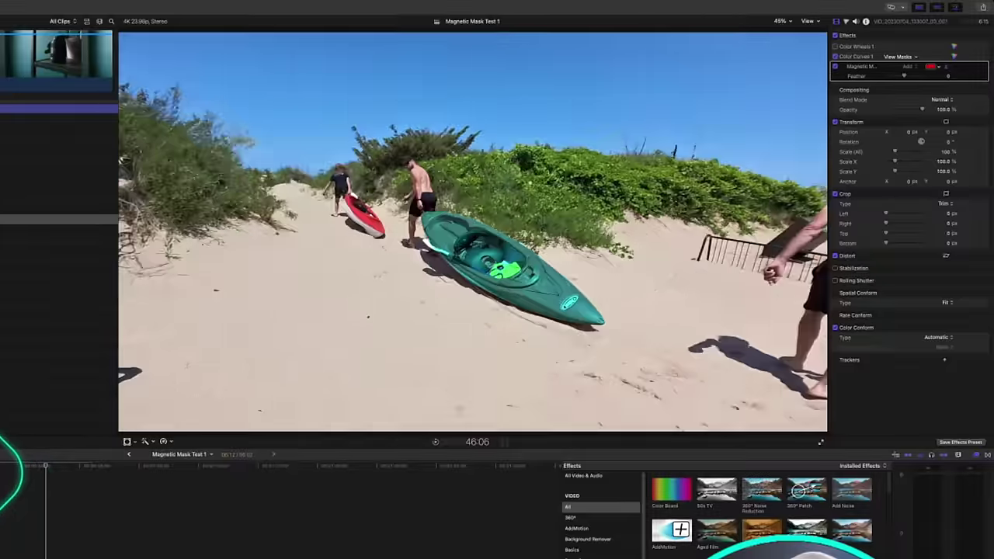
click(148, 395)
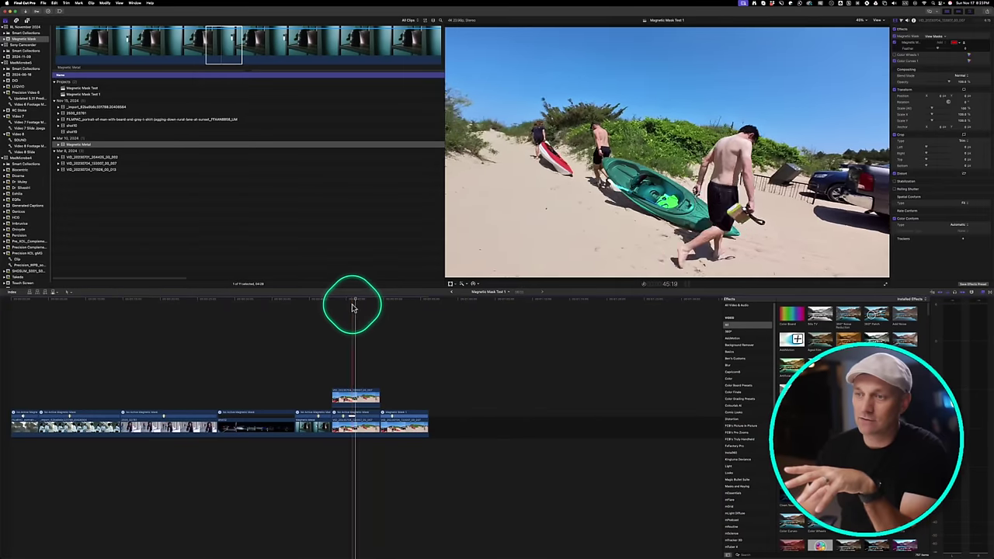
Step: Disable the main beach footage beneath the masked kayak clip
click(358, 395)
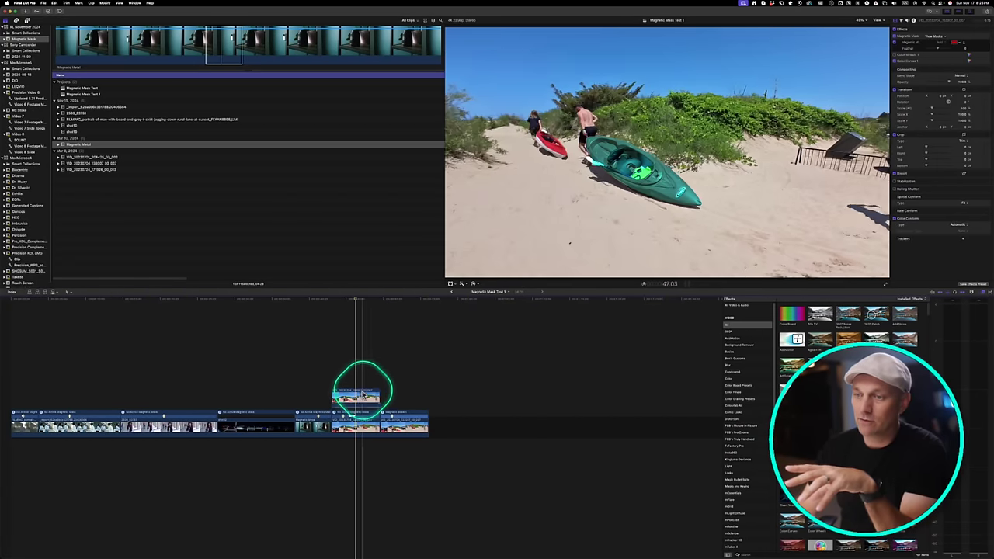
click(612, 217)
click(355, 394)
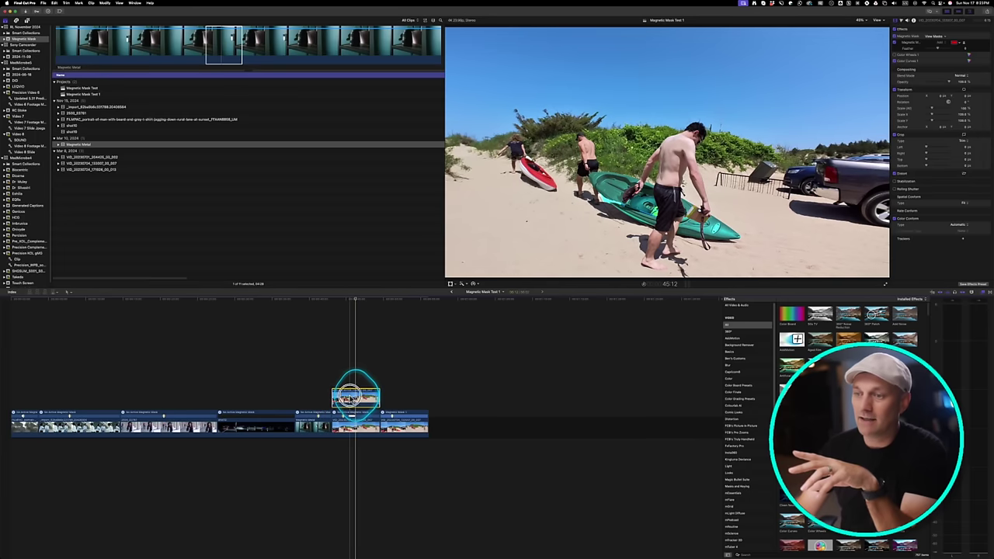
click(356, 425)
key(v)
click(355, 395)
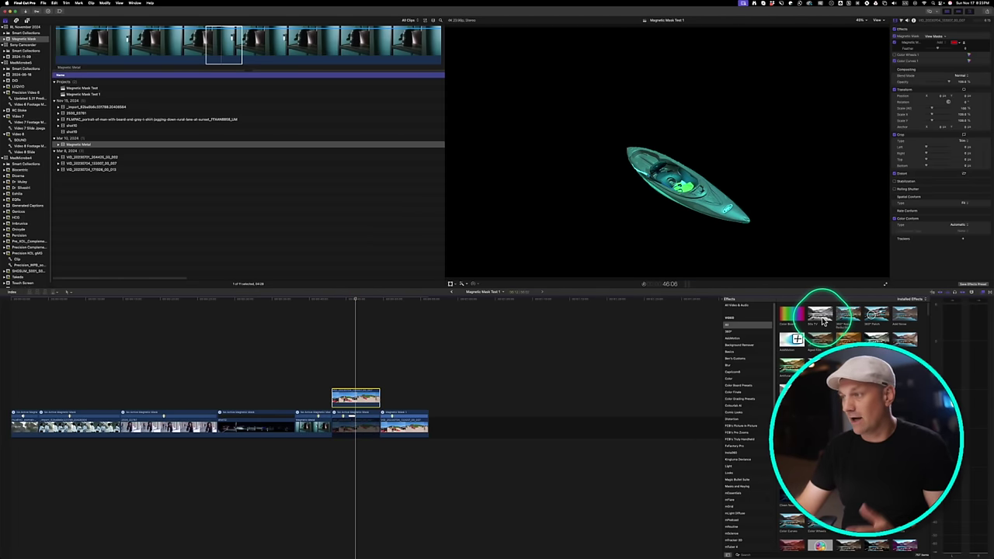
Step: Apply a black-and-white effect and Comic Ink from Comic Looks to the kayak clip, recoloring it cyan
drag(821, 311, 357, 401)
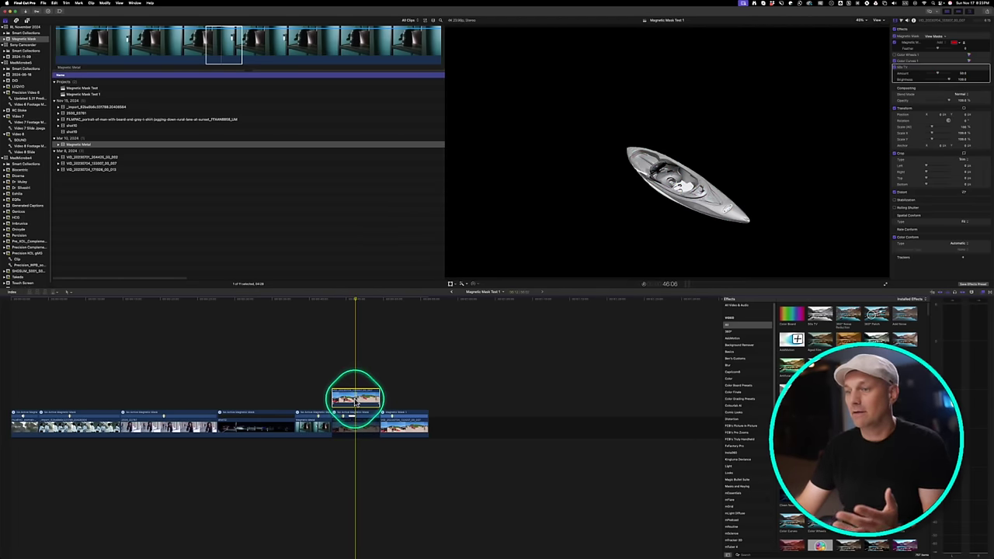
click(733, 412)
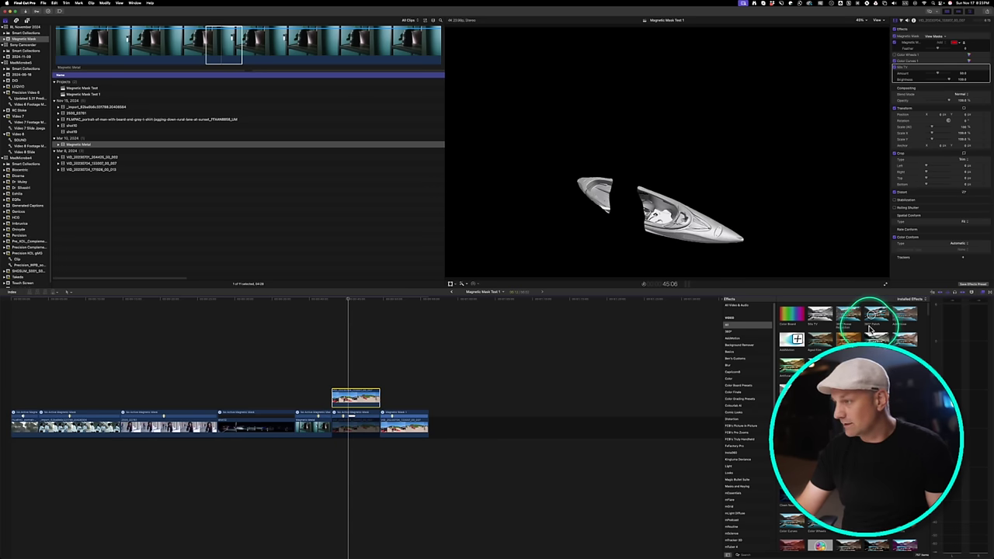
mouse_move(853, 319)
mouse_down()
mouse_move(321, 384)
mouse_move(351, 392)
mouse_up()
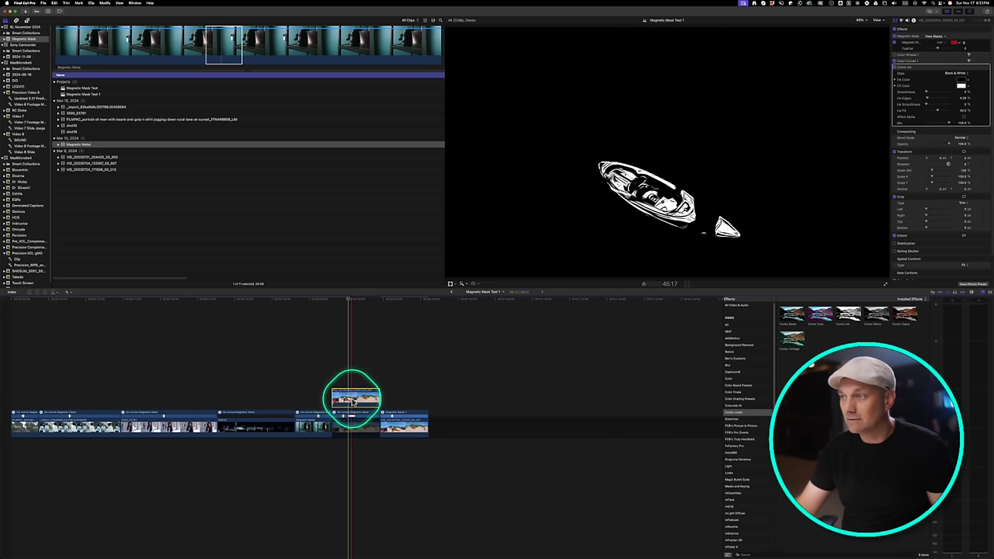
click(355, 424)
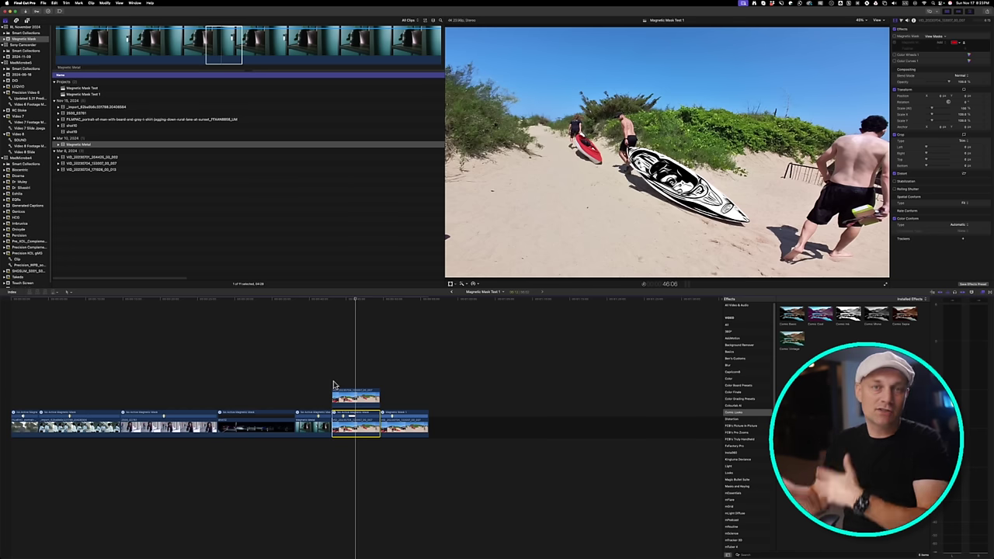
click(336, 392)
click(910, 124)
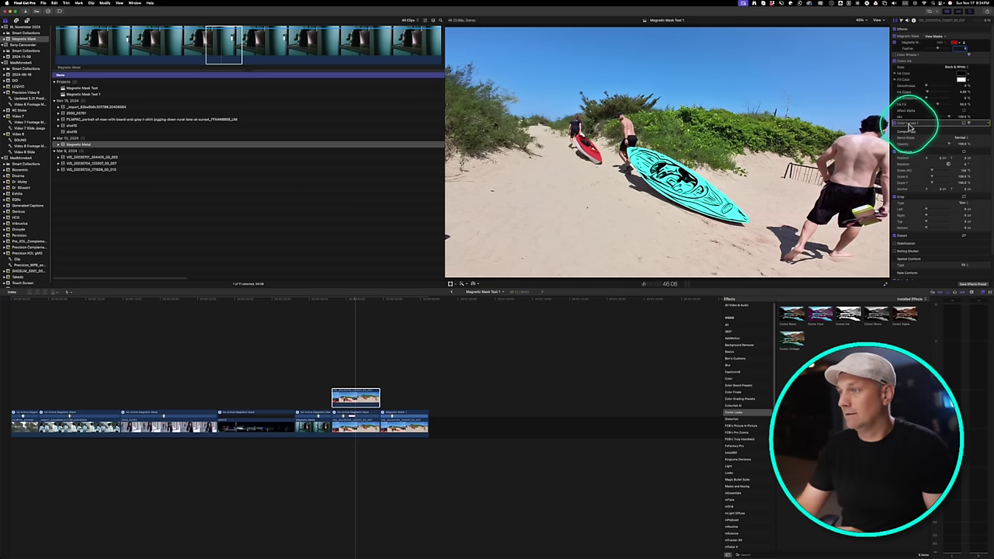